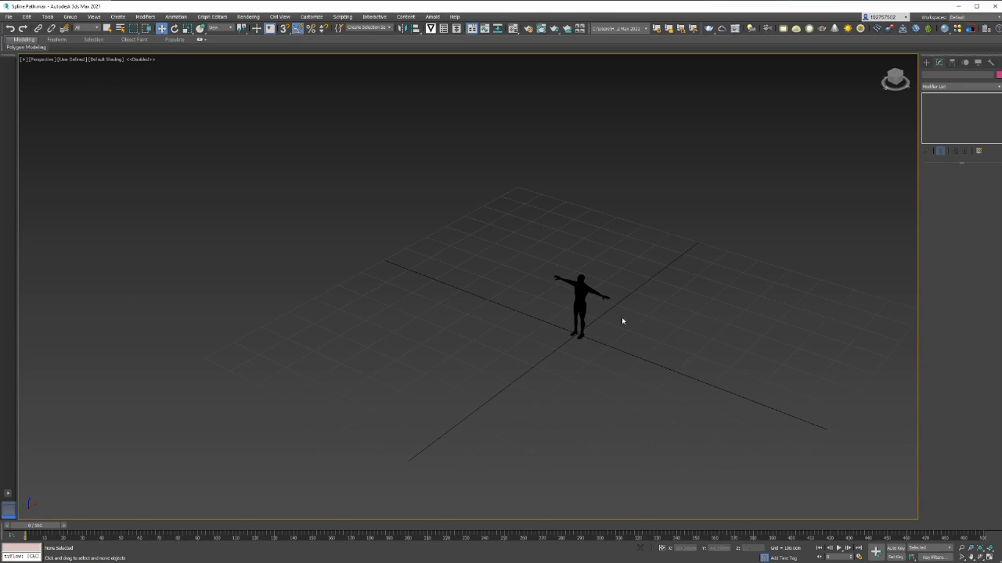
Orbit, pan and zoom the viewport to frame the human figure on the grid
{"action": "scroll", "coordinate": [622, 321], "scroll_direction": "up", "scroll_amount": 2}
{"action": "middle_click_drag", "start_coordinate": [621, 318], "coordinate": [629, 321], "text": "alt"}
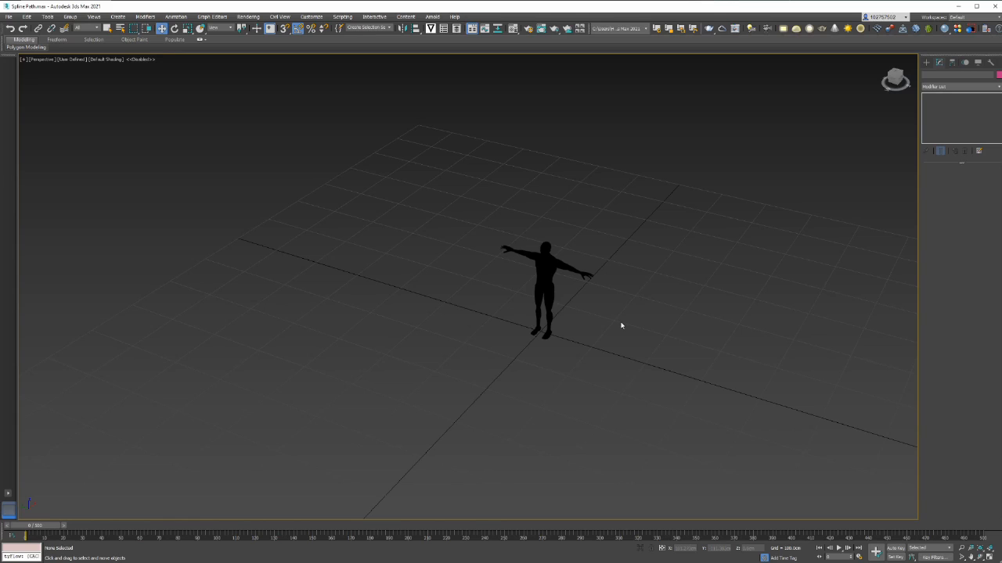
{"action": "middle_click_drag", "start_coordinate": [620, 323], "coordinate": [614, 321], "text": "alt"}
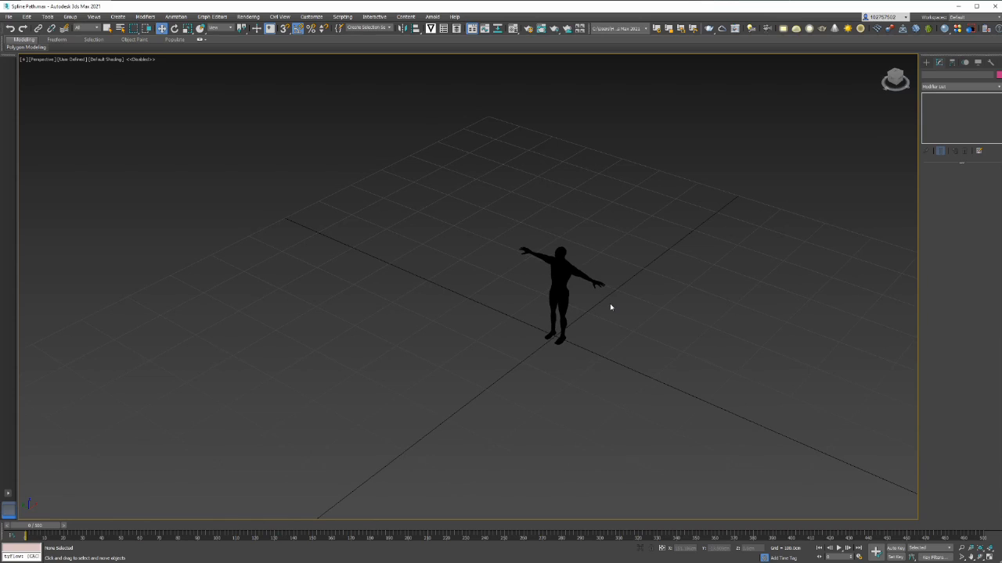
{"action": "scroll", "coordinate": [610, 304], "scroll_direction": "down", "scroll_amount": 3}
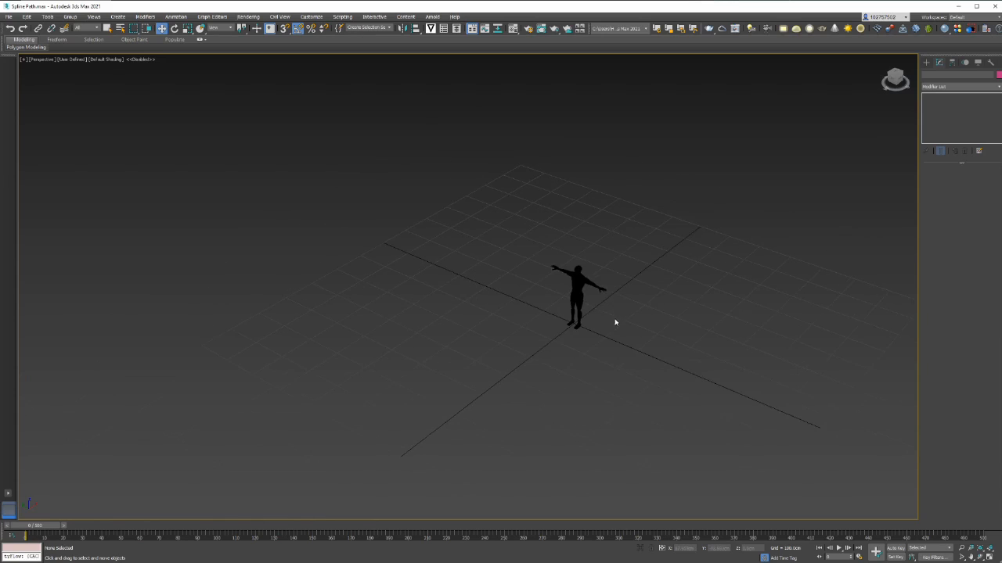
{"action": "middle_click_drag", "start_coordinate": [616, 320], "coordinate": [609, 327], "text": "alt"}
{"action": "middle_click_drag", "start_coordinate": [581, 344], "coordinate": [578, 352]}
{"action": "left_click", "coordinate": [926, 62]}
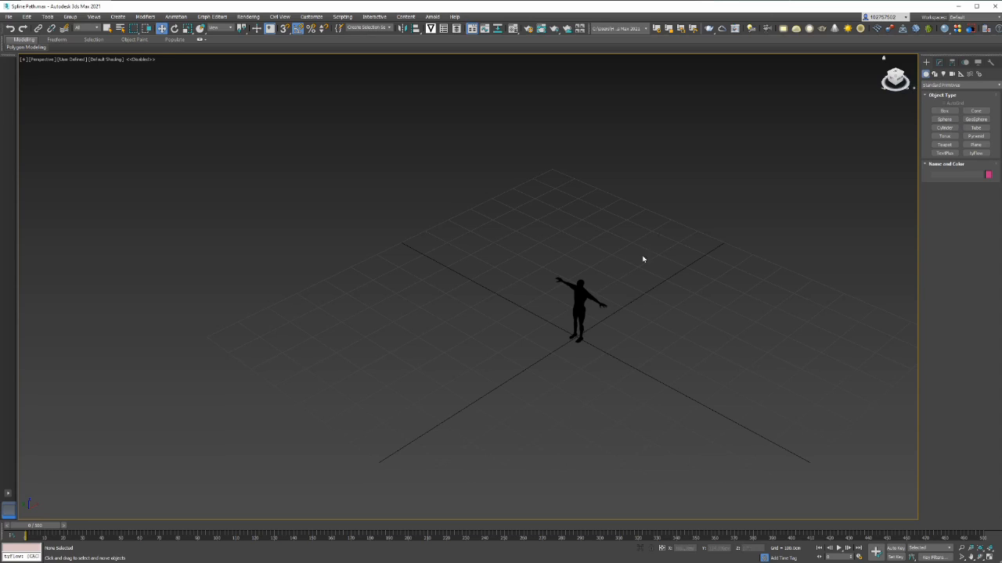
{"action": "left_click", "coordinate": [576, 312]}
{"action": "middle_click_drag", "start_coordinate": [587, 297], "coordinate": [648, 292], "text": "alt"}
{"action": "scroll", "coordinate": [648, 305], "scroll_direction": "up", "scroll_amount": 3}
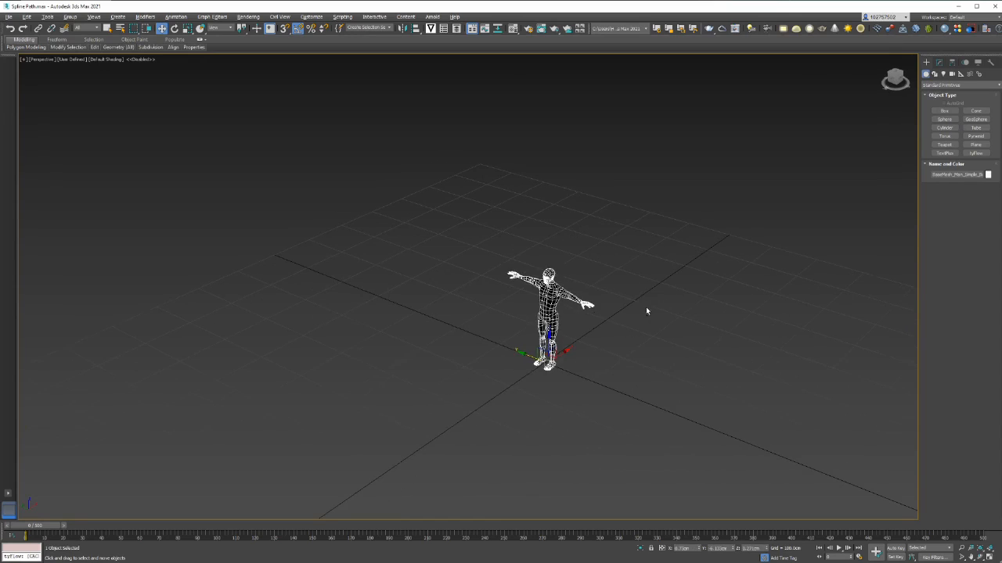
{"action": "left_click", "coordinate": [663, 300]}
{"action": "left_click", "coordinate": [939, 63]}
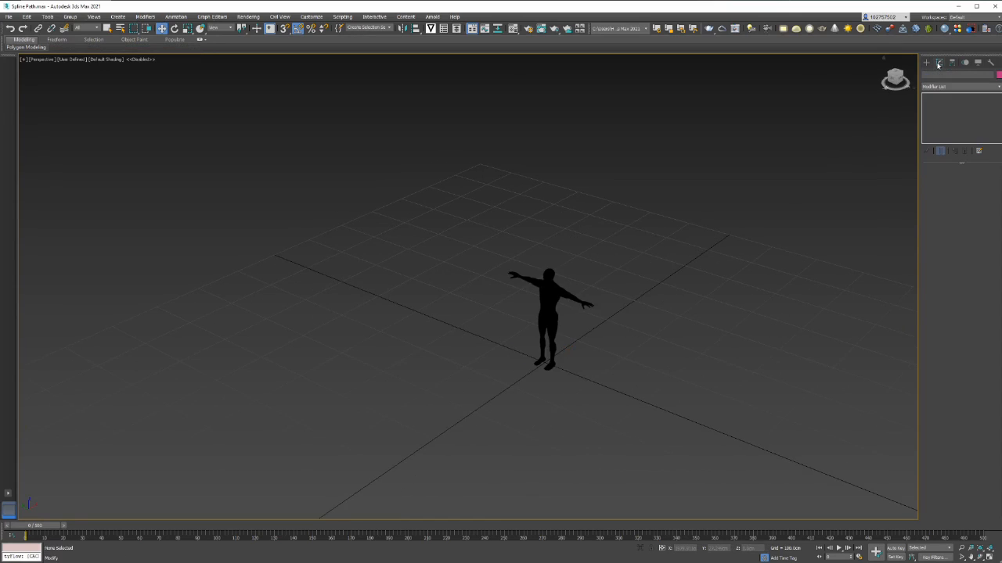
{"action": "left_click", "coordinate": [926, 64]}
Draw a curved Line spline from the figure's feet, looping around the grid and ending off to the right
{"action": "left_click", "coordinate": [934, 74]}
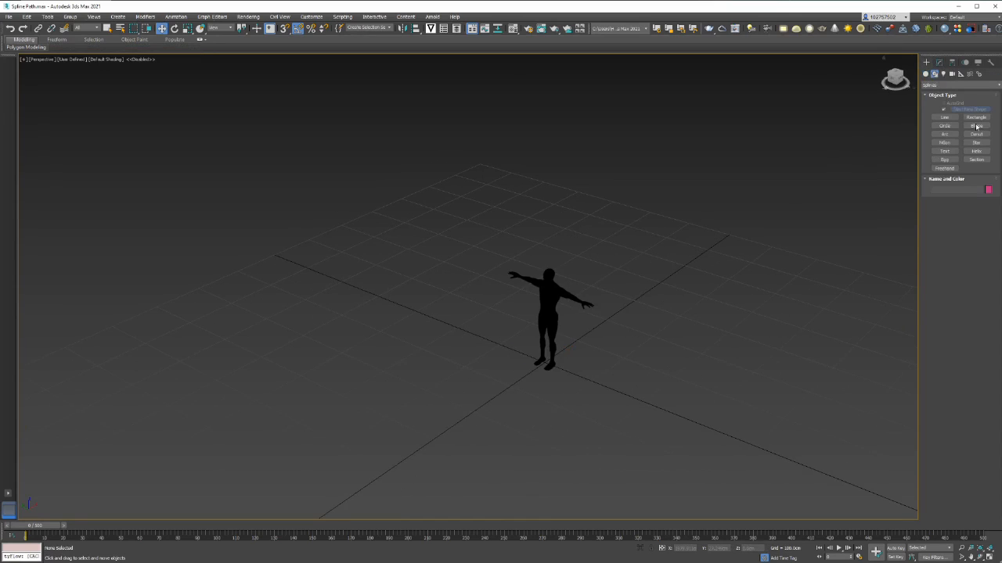
{"action": "left_click", "coordinate": [944, 117]}
{"action": "scroll", "coordinate": [806, 220], "scroll_direction": "down", "scroll_amount": 2}
{"action": "scroll", "coordinate": [673, 349], "scroll_direction": "down", "scroll_amount": 3}
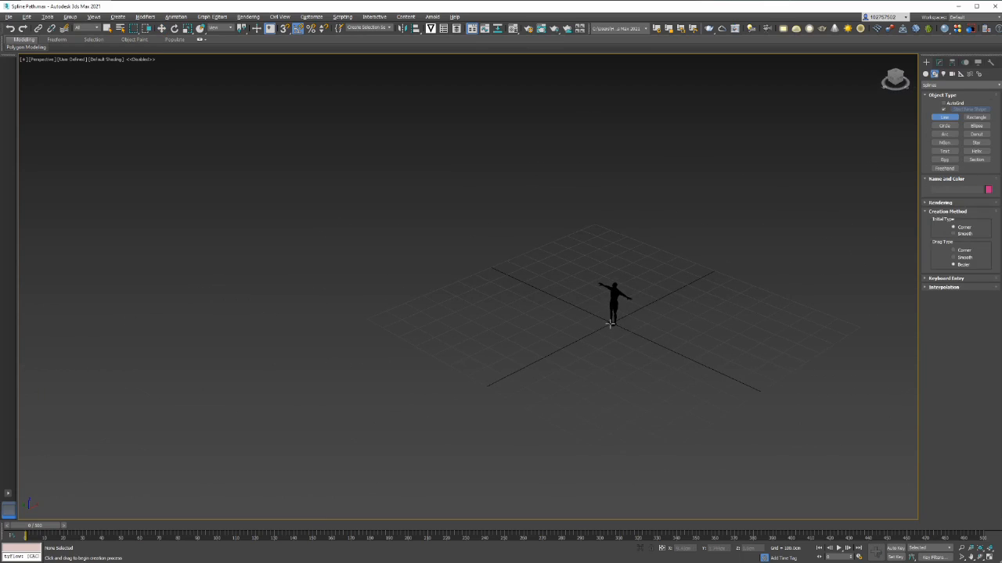
{"action": "left_click", "coordinate": [610, 323]}
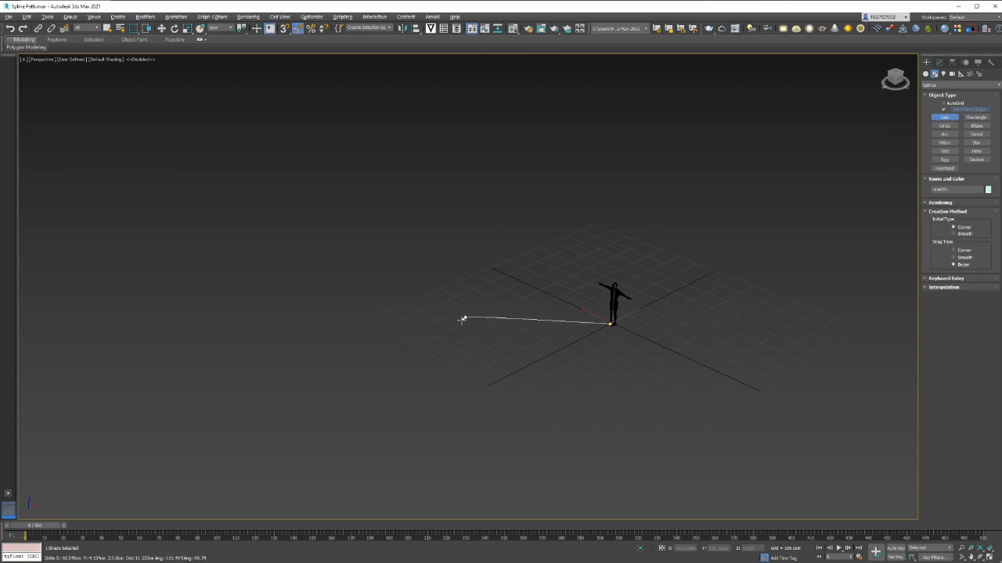
{"action": "left_click_drag", "start_coordinate": [464, 317], "coordinate": [434, 364]}
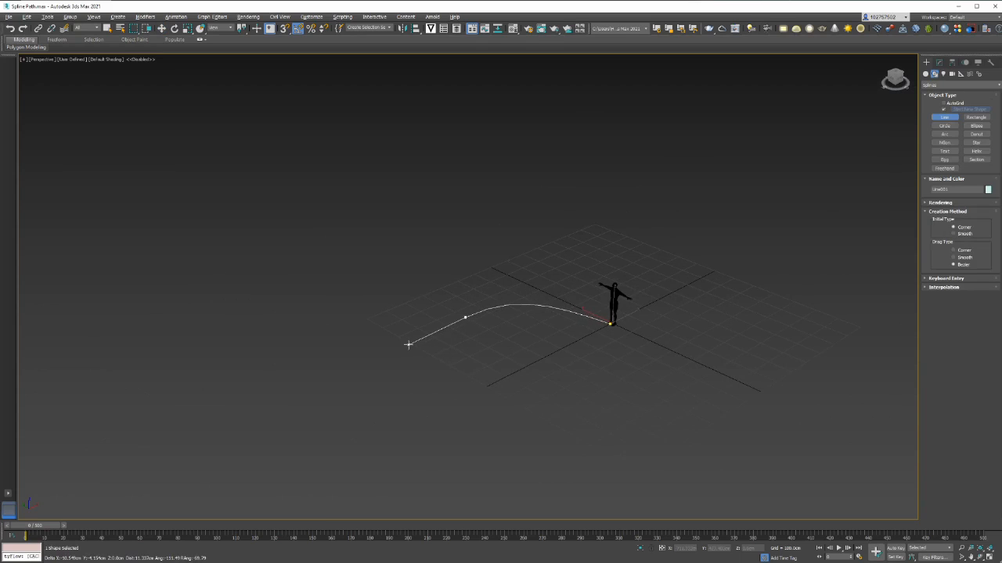
{"action": "left_click_drag", "start_coordinate": [396, 426], "coordinate": [414, 438]}
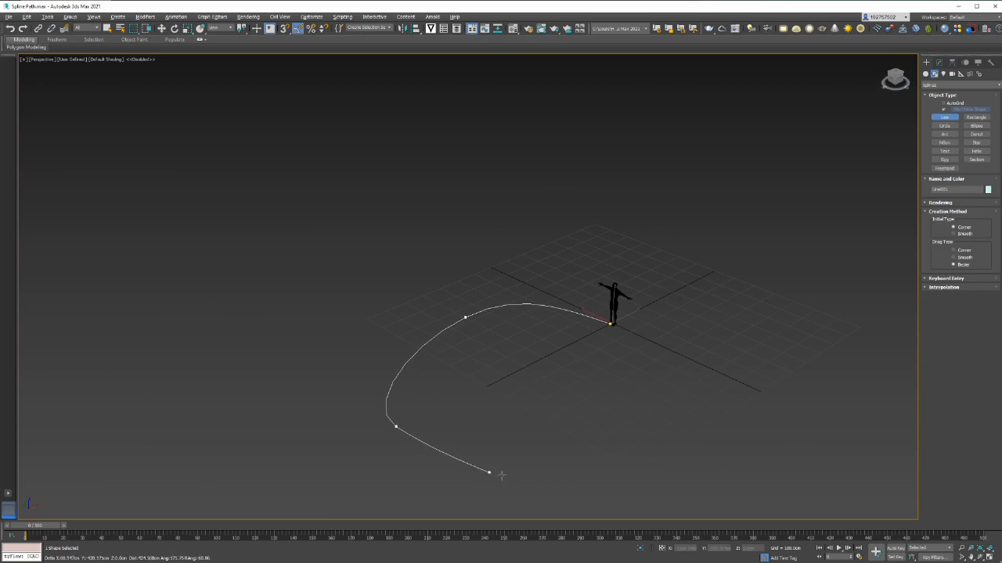
{"action": "left_click_drag", "start_coordinate": [547, 486], "coordinate": [577, 483]}
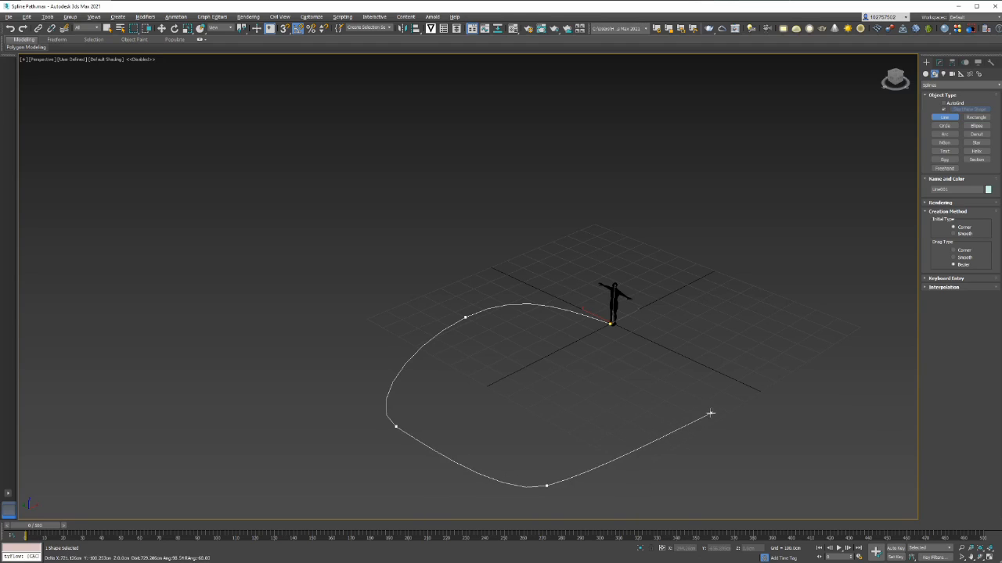
{"action": "left_click_drag", "start_coordinate": [724, 414], "coordinate": [749, 346]}
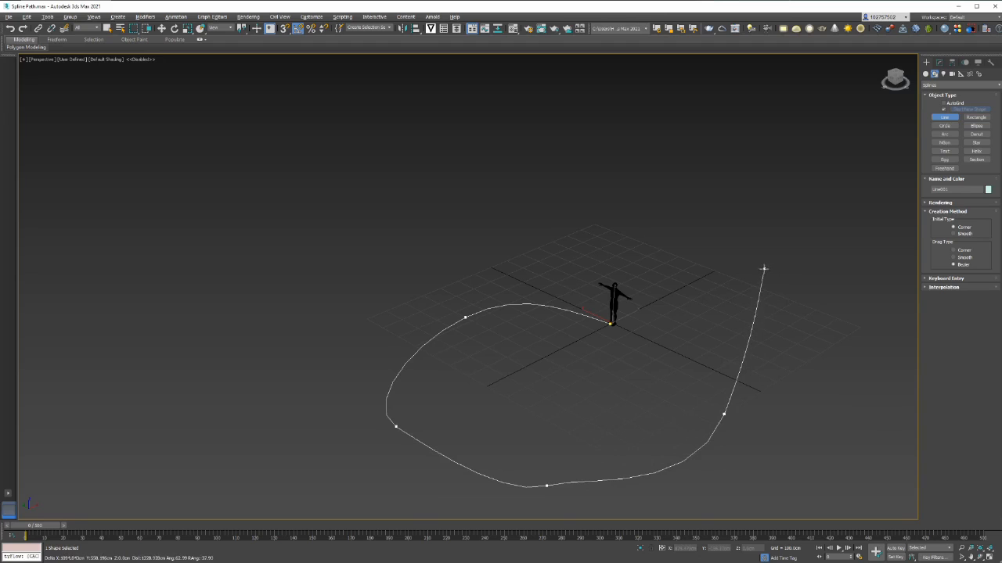
{"action": "left_click", "coordinate": [760, 269]}
{"action": "right_click", "coordinate": [761, 269]}
Finish the line, select Line001 and enter its Vertex sub-object level
{"action": "right_click", "coordinate": [771, 275]}
{"action": "scroll", "coordinate": [773, 280], "scroll_direction": "down", "scroll_amount": 4}
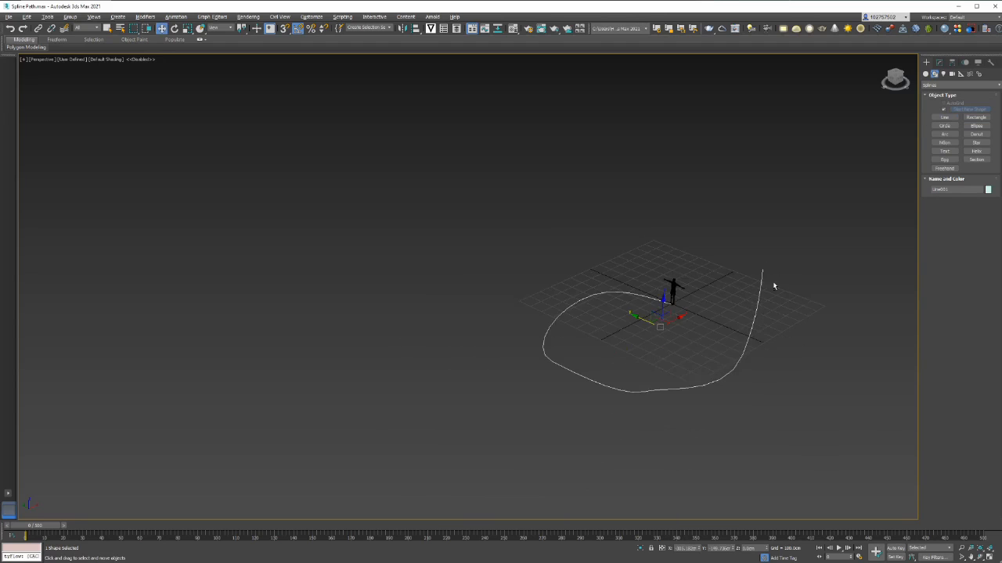
{"action": "middle_click_drag", "start_coordinate": [773, 285], "coordinate": [704, 318], "text": "alt"}
{"action": "left_click", "coordinate": [566, 326]}
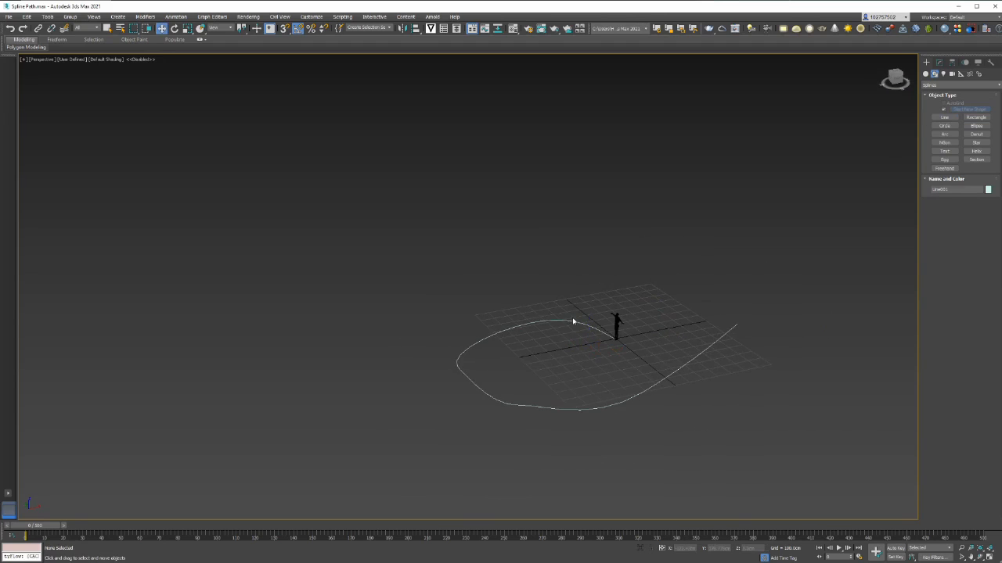
{"action": "left_click", "coordinate": [939, 62]}
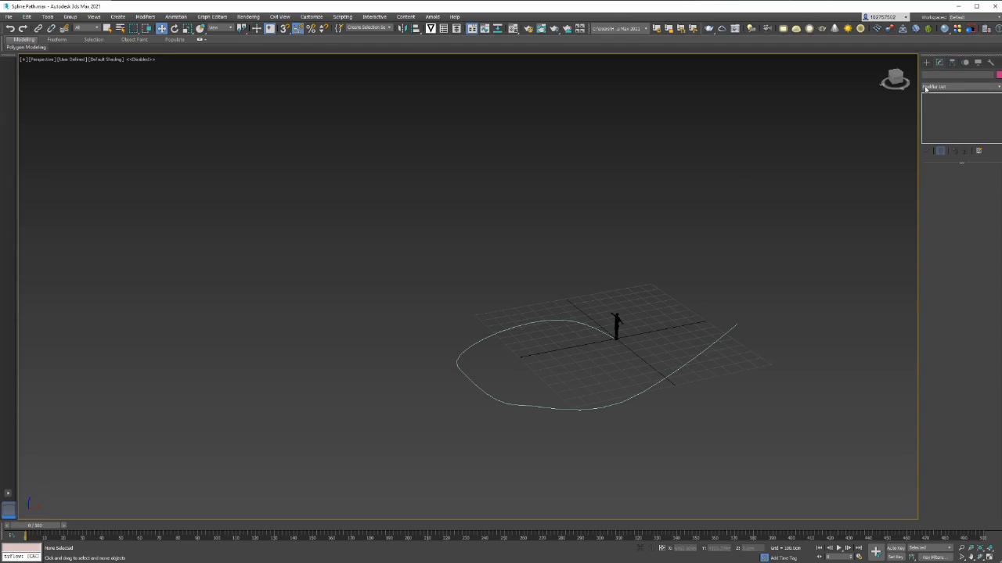
{"action": "left_click", "coordinate": [583, 320]}
{"action": "left_click", "coordinate": [927, 96]}
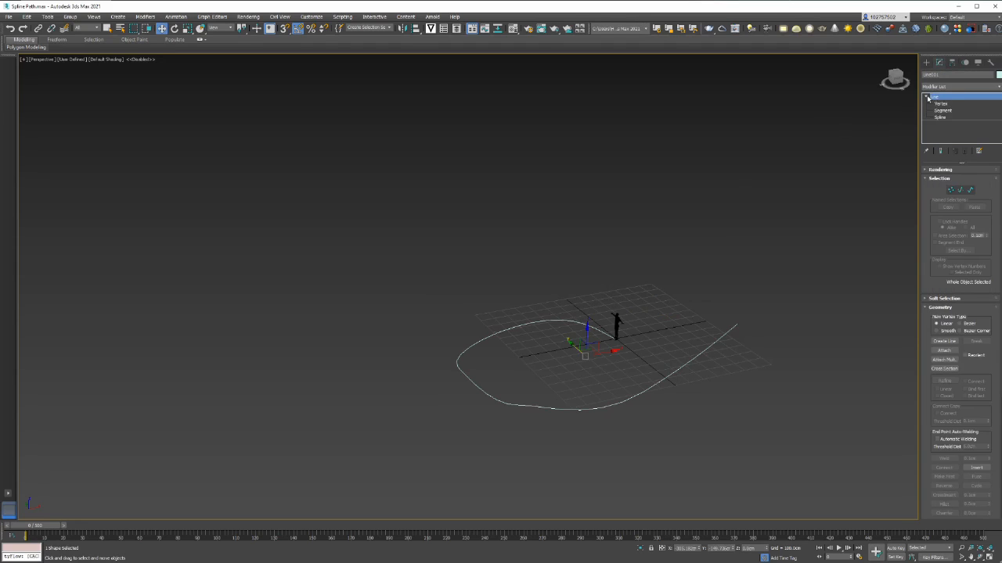
{"action": "left_click", "coordinate": [945, 104]}
Raise the vertex at the top of the curve and move the left vertex down
{"action": "scroll", "coordinate": [526, 309], "scroll_direction": "up", "scroll_amount": 3}
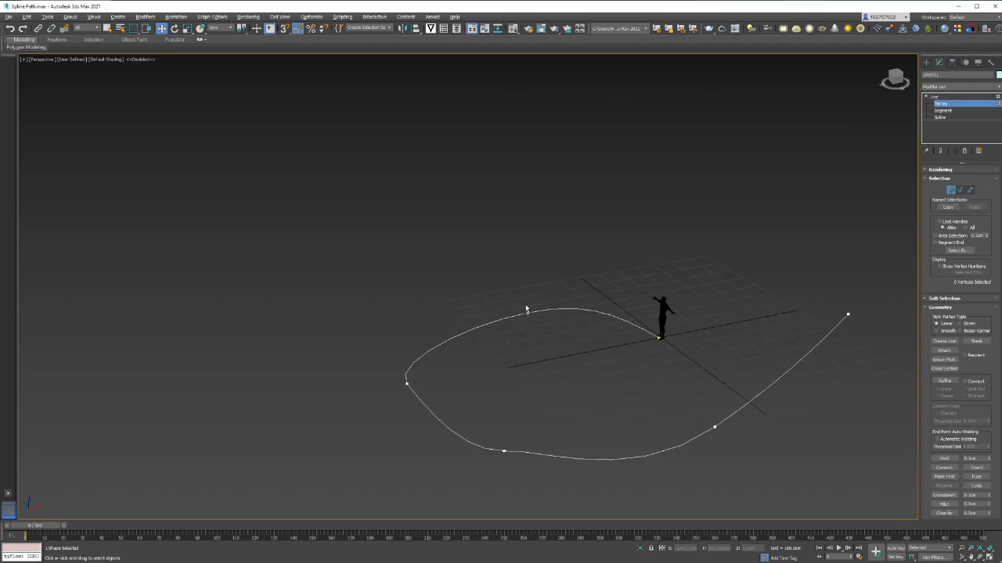
{"action": "left_click_drag", "start_coordinate": [562, 336], "coordinate": [561, 335]}
{"action": "left_click_drag", "start_coordinate": [527, 286], "coordinate": [528, 253]}
{"action": "middle_click_drag", "start_coordinate": [522, 349], "coordinate": [500, 331], "text": "alt"}
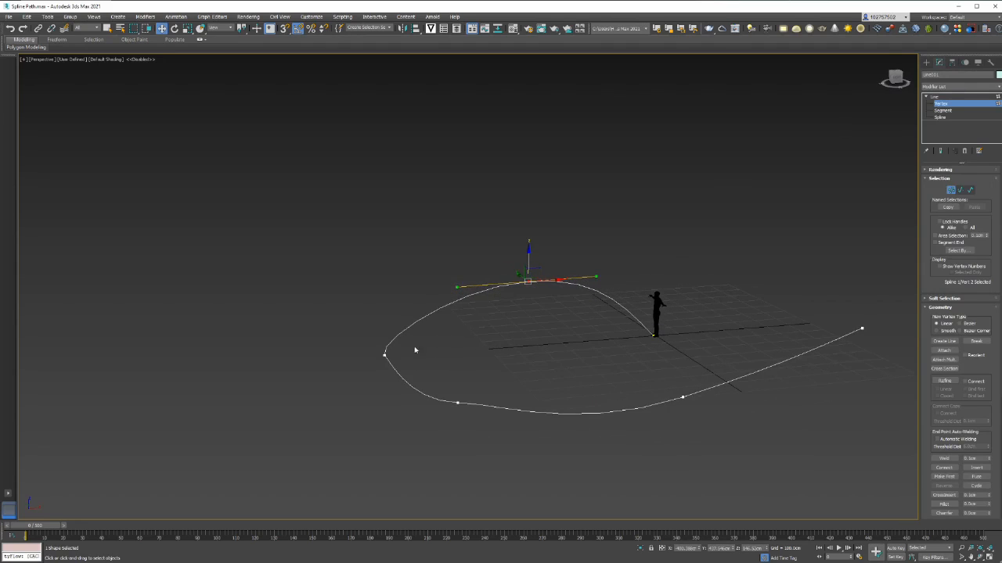
{"action": "left_click_drag", "start_coordinate": [364, 337], "coordinate": [414, 372]}
{"action": "left_click_drag", "start_coordinate": [385, 327], "coordinate": [384, 347]}
Lift the lower-right vertex and raise the path's end point high above the grid
{"action": "left_click", "coordinate": [458, 403]}
{"action": "left_click_drag", "start_coordinate": [455, 349], "coordinate": [459, 371]}
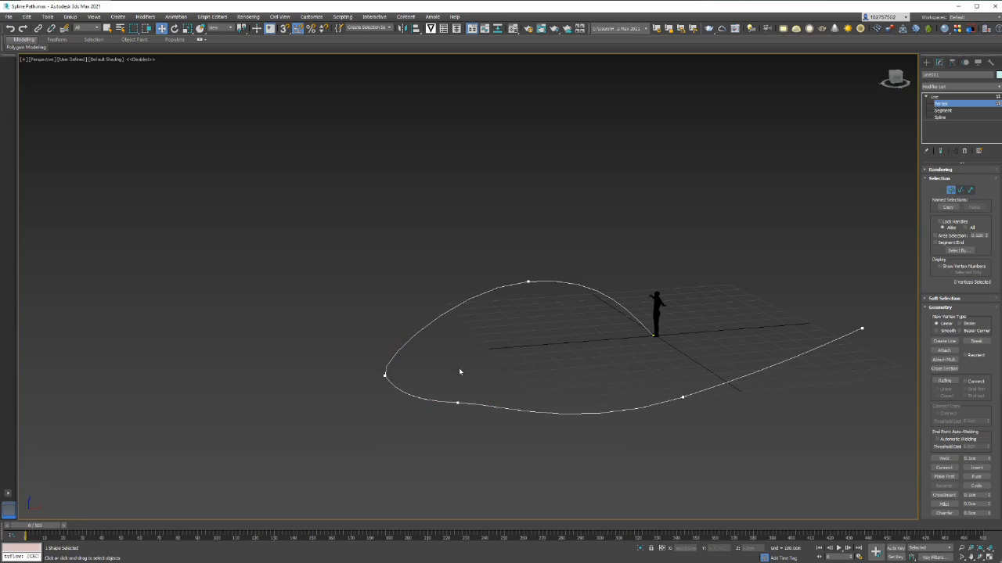
{"action": "left_click_drag", "start_coordinate": [478, 423], "coordinate": [477, 424]}
{"action": "left_click", "coordinate": [682, 397]}
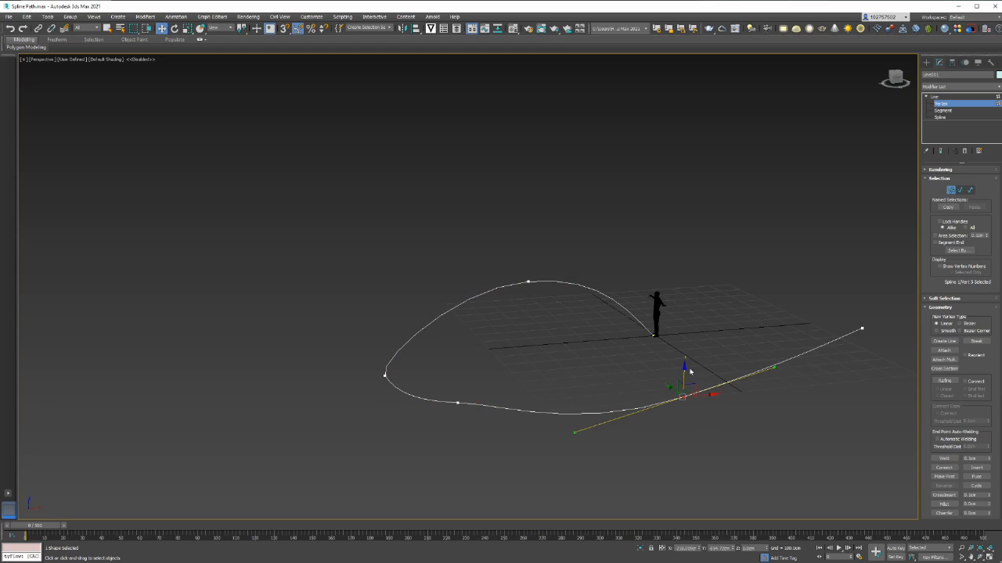
{"action": "left_click_drag", "start_coordinate": [675, 384], "coordinate": [683, 353]}
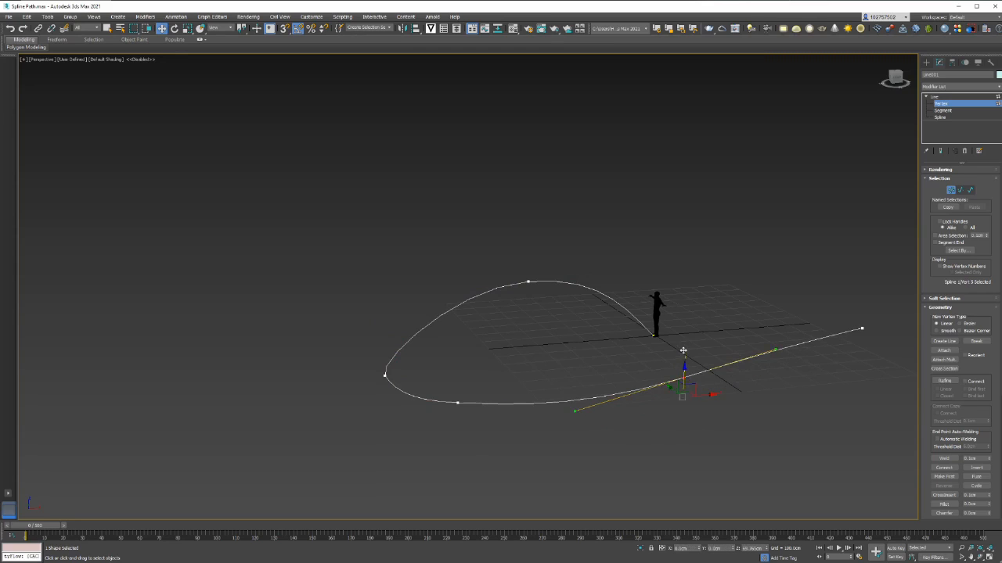
{"action": "left_click", "coordinate": [861, 329]}
{"action": "left_click_drag", "start_coordinate": [865, 301], "coordinate": [856, 259]}
{"action": "left_click", "coordinate": [849, 339]}
{"action": "middle_click_drag", "start_coordinate": [698, 367], "coordinate": [659, 321], "text": "alt"}
{"action": "scroll", "coordinate": [658, 321], "scroll_direction": "down", "scroll_amount": 3}
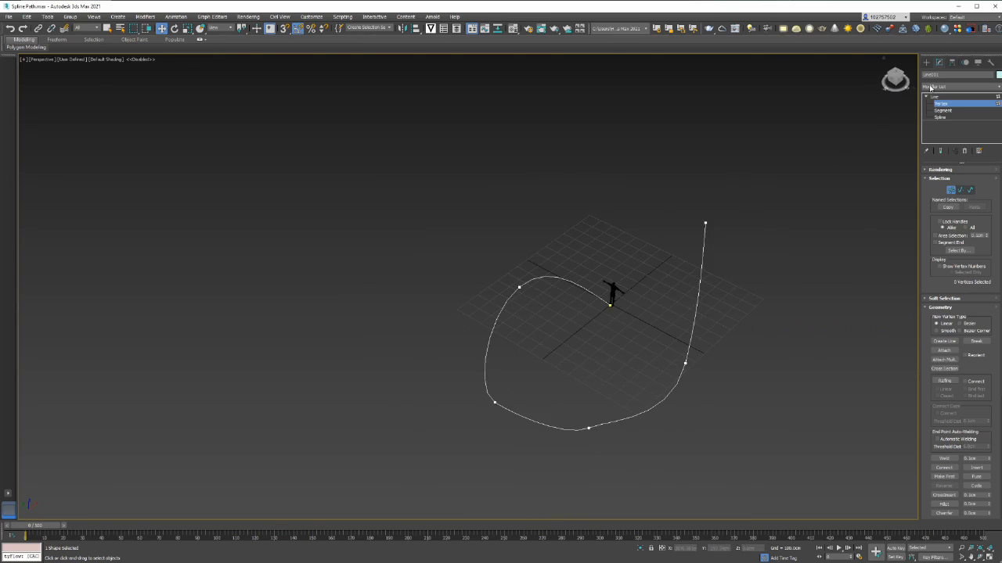
{"action": "left_click", "coordinate": [925, 63]}
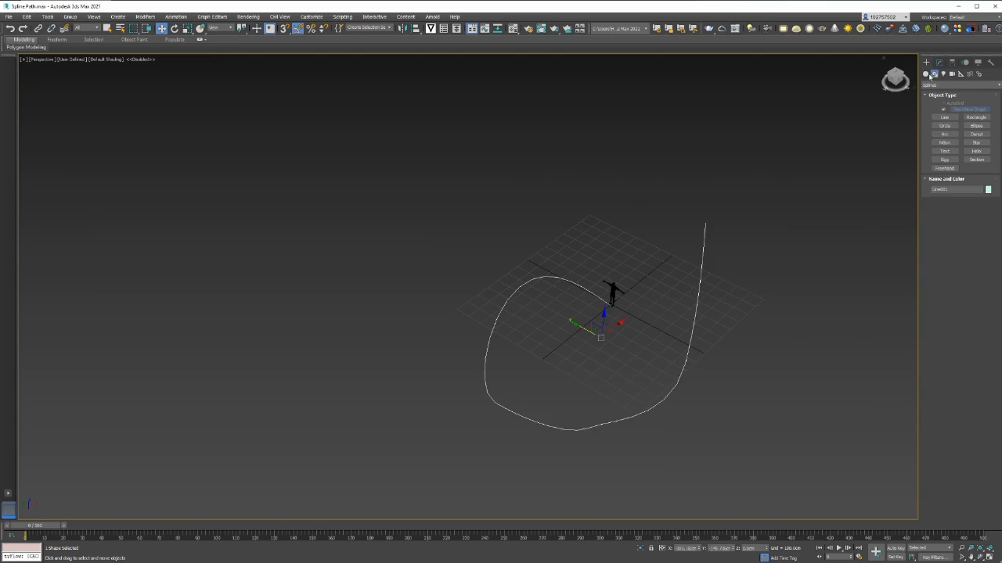
Create a tyFlow object and open the tyFlow Editor, resized taller and moved aside
{"action": "left_click", "coordinate": [927, 75]}
{"action": "left_click", "coordinate": [976, 153]}
{"action": "left_click_drag", "start_coordinate": [867, 202], "coordinate": [880, 211]}
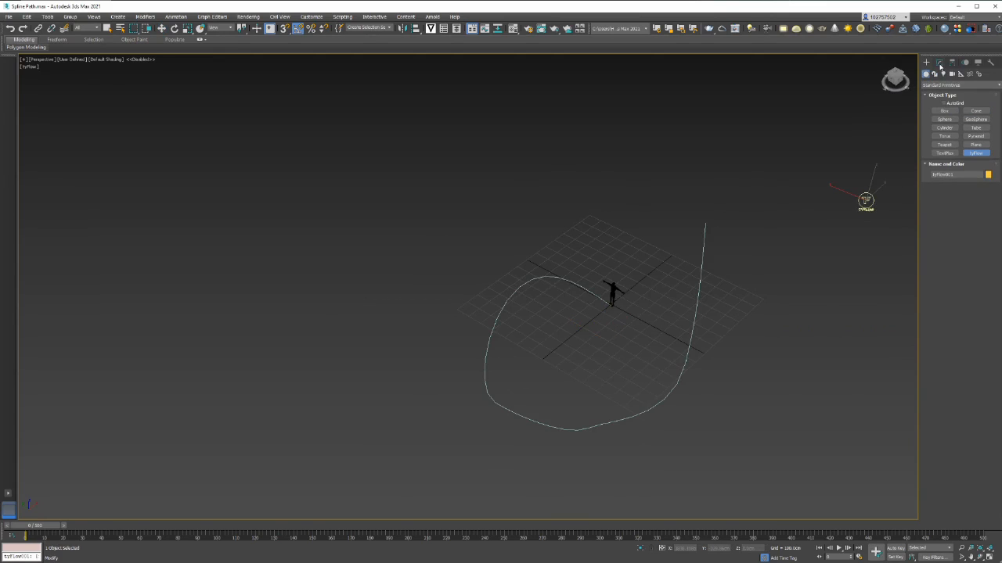
{"action": "left_click", "coordinate": [940, 64]}
{"action": "left_click", "coordinate": [970, 188]}
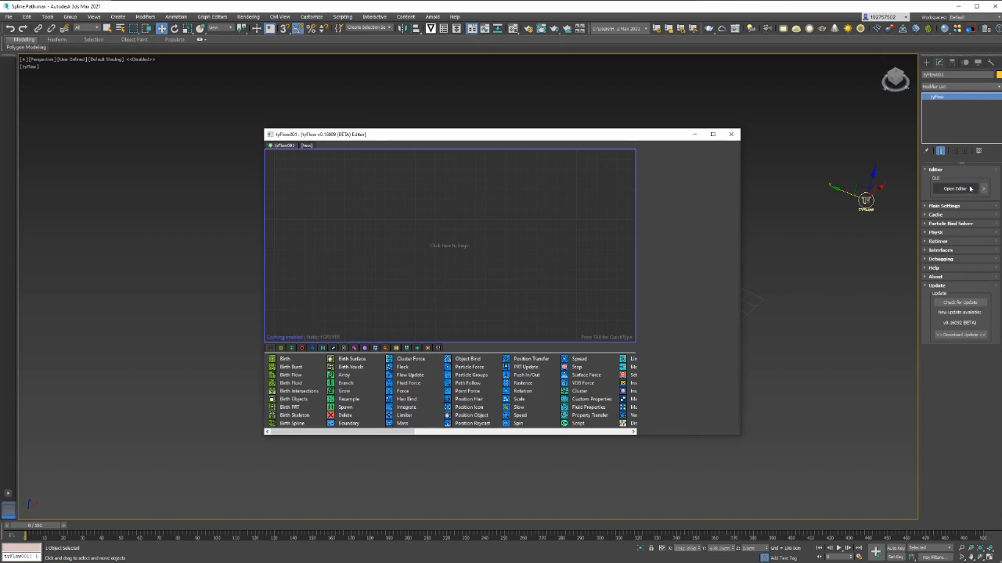
{"action": "left_click_drag", "start_coordinate": [741, 192], "coordinate": [597, 208]}
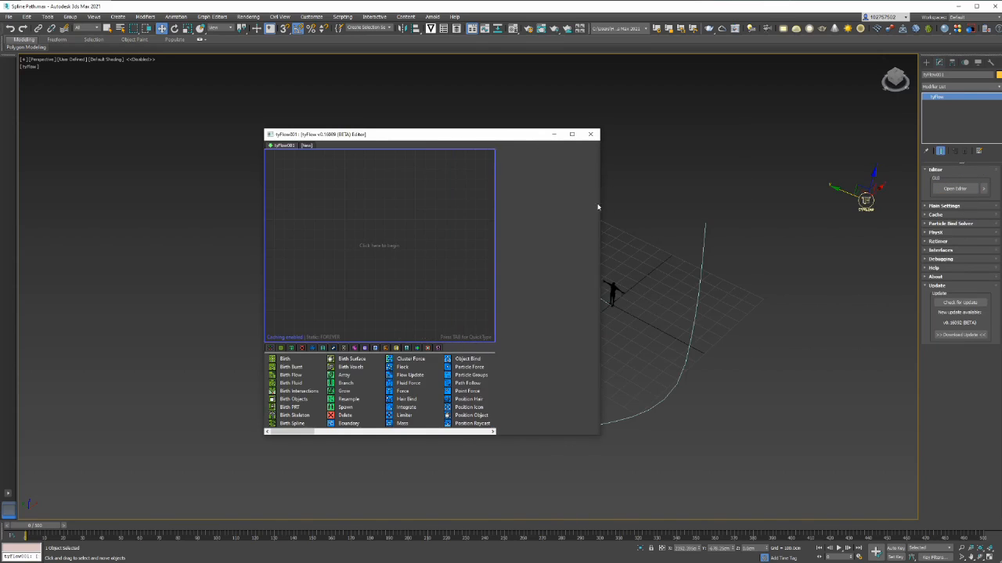
{"action": "left_click_drag", "start_coordinate": [498, 130], "coordinate": [501, 53]}
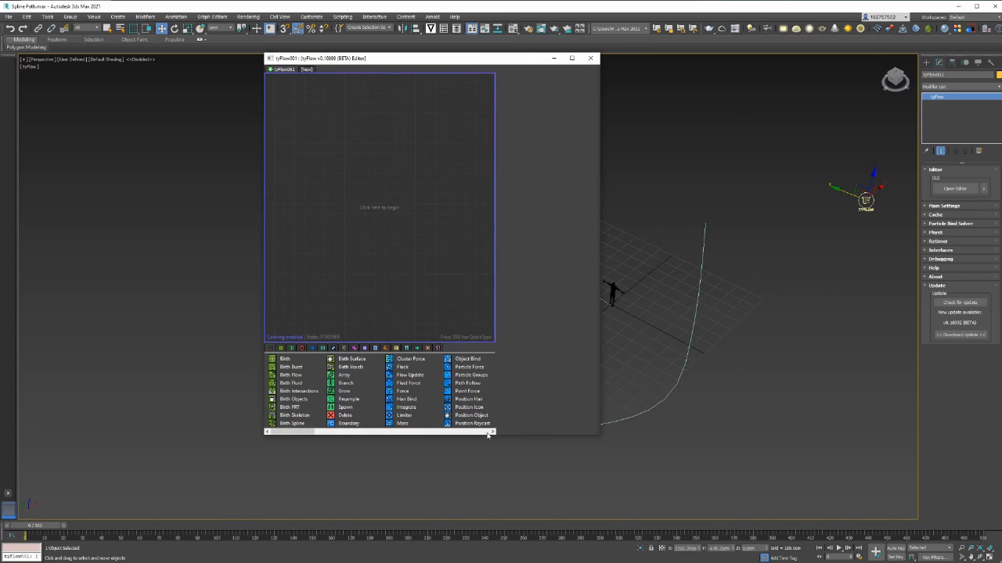
{"action": "left_click_drag", "start_coordinate": [487, 435], "coordinate": [487, 501]}
{"action": "left_click_drag", "start_coordinate": [501, 62], "coordinate": [331, 80]}
Add a Birth event ending at frame 0 with 100 particles, and reposition the Event_001 node
{"action": "left_click_drag", "start_coordinate": [114, 444], "coordinate": [161, 202]}
{"action": "double_click", "coordinate": [405, 112]}
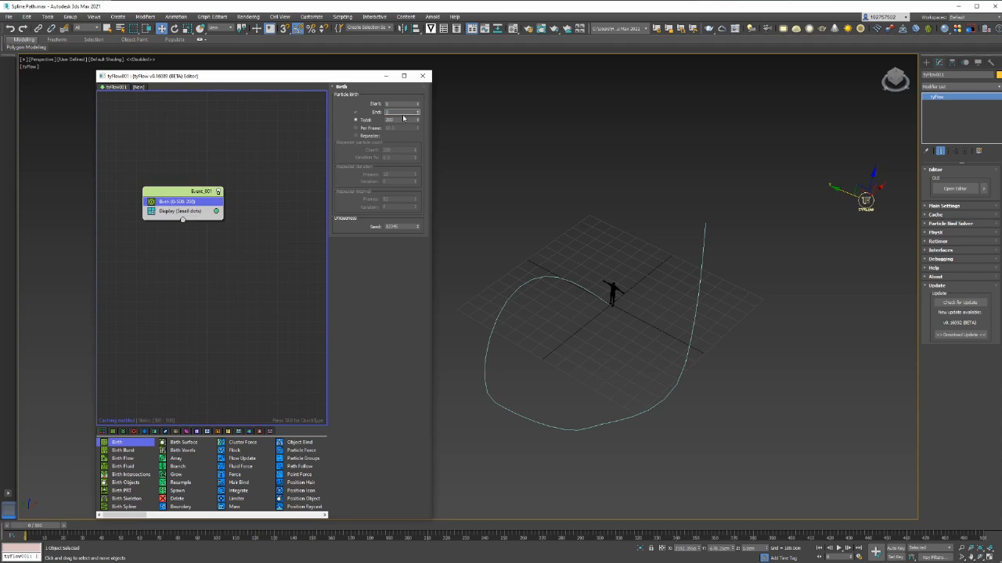
{"action": "key", "text": "Tab"}
{"action": "left_click_drag", "start_coordinate": [196, 208], "coordinate": [184, 204]}
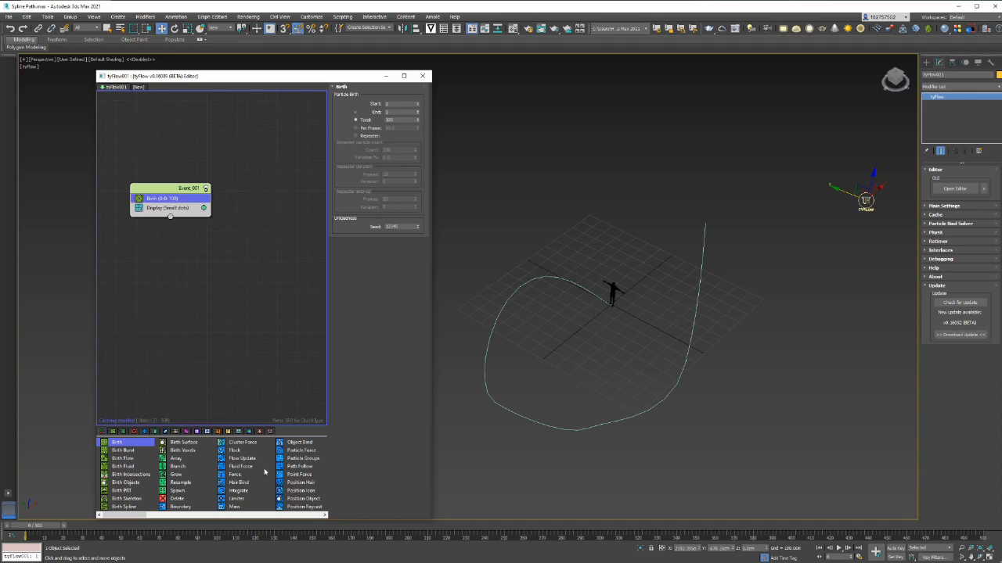
Insert Position Object between Birth and Display and pick the human figure as the emitter surface
{"action": "scroll", "coordinate": [307, 503], "scroll_direction": "down", "scroll_amount": 1}
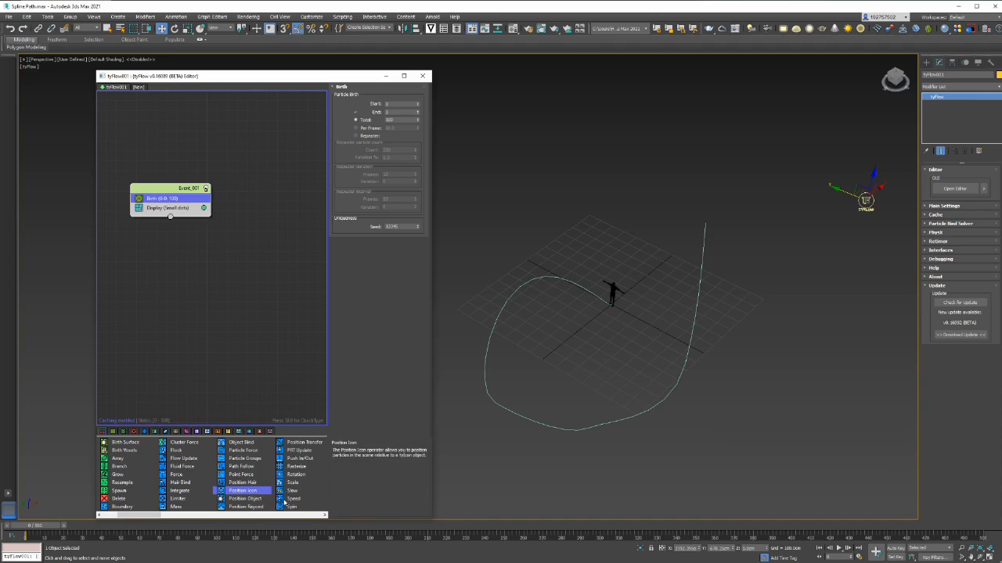
{"action": "left_click", "coordinate": [253, 502]}
{"action": "left_click_drag", "start_coordinate": [255, 505], "coordinate": [181, 212]}
{"action": "left_click", "coordinate": [361, 177]}
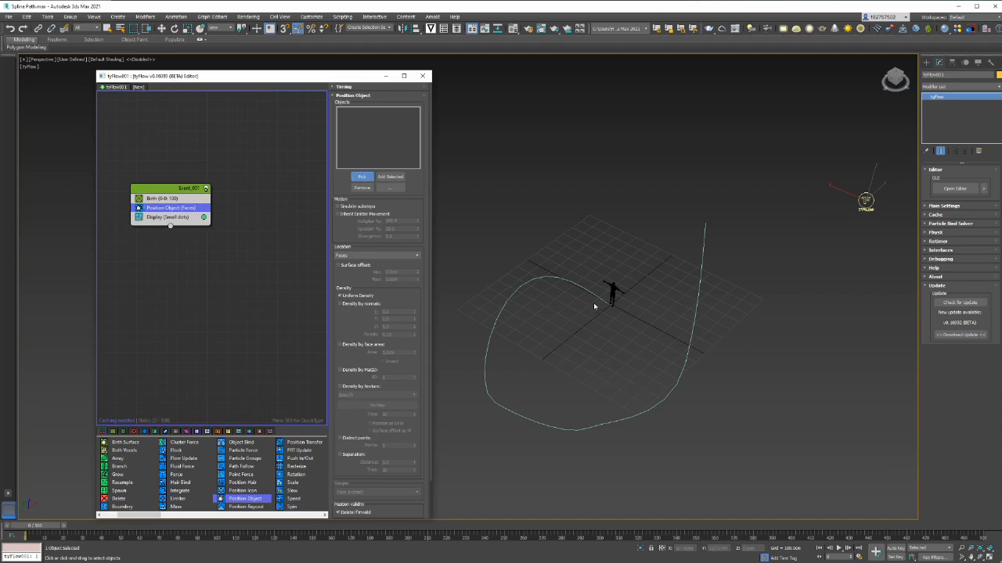
{"action": "left_click", "coordinate": [613, 290]}
{"action": "scroll", "coordinate": [638, 302], "scroll_direction": "up", "scroll_amount": 8}
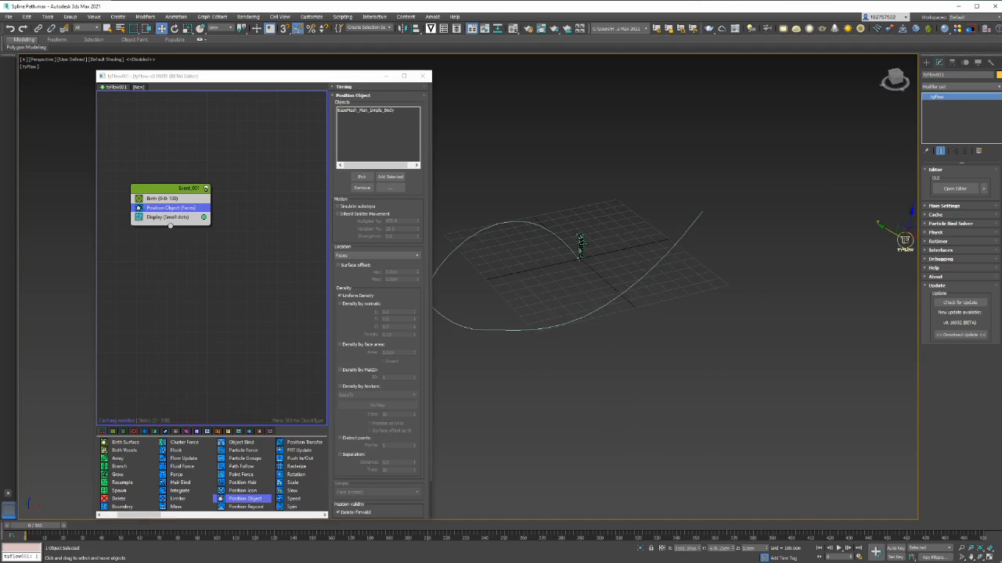
{"action": "scroll", "coordinate": [593, 252], "scroll_direction": "down", "scroll_amount": 6}
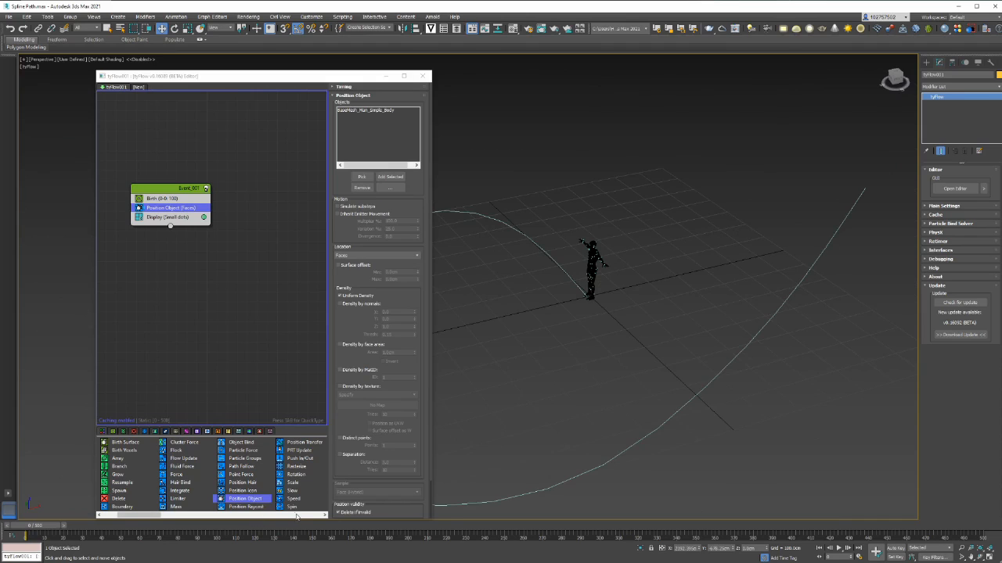
{"action": "left_click", "coordinate": [170, 218]}
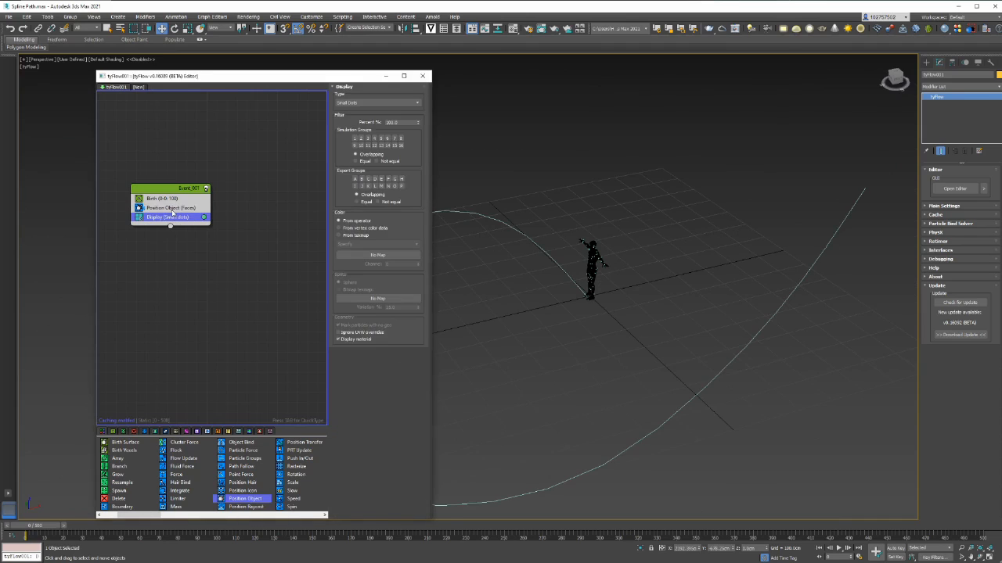
Add a Shape operator via QuickType 'shap' with 3D Sphere Cluster (Large) mesh type
{"action": "key", "text": "Tab"}
{"action": "type", "text": "shap"}
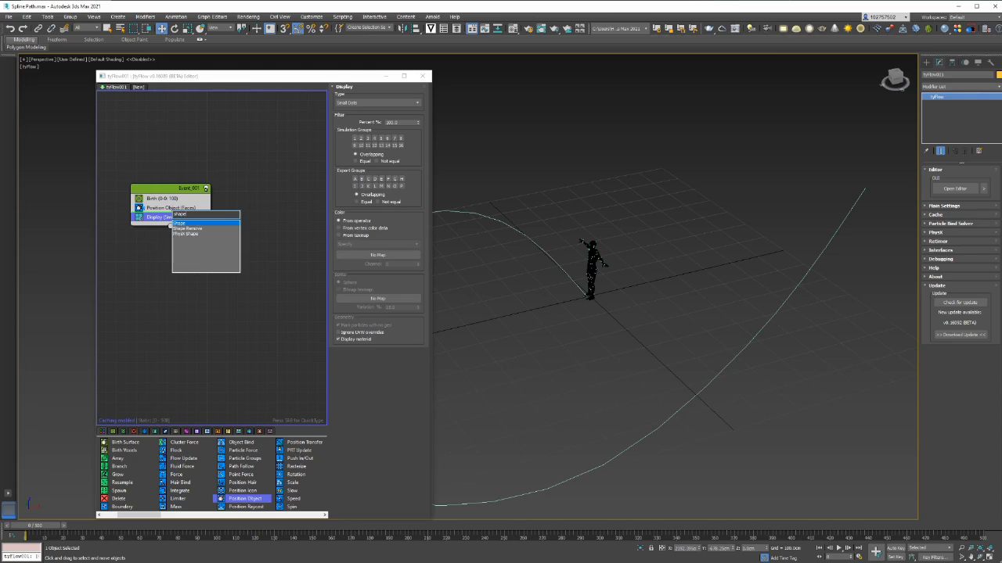
{"action": "left_click", "coordinate": [185, 223]}
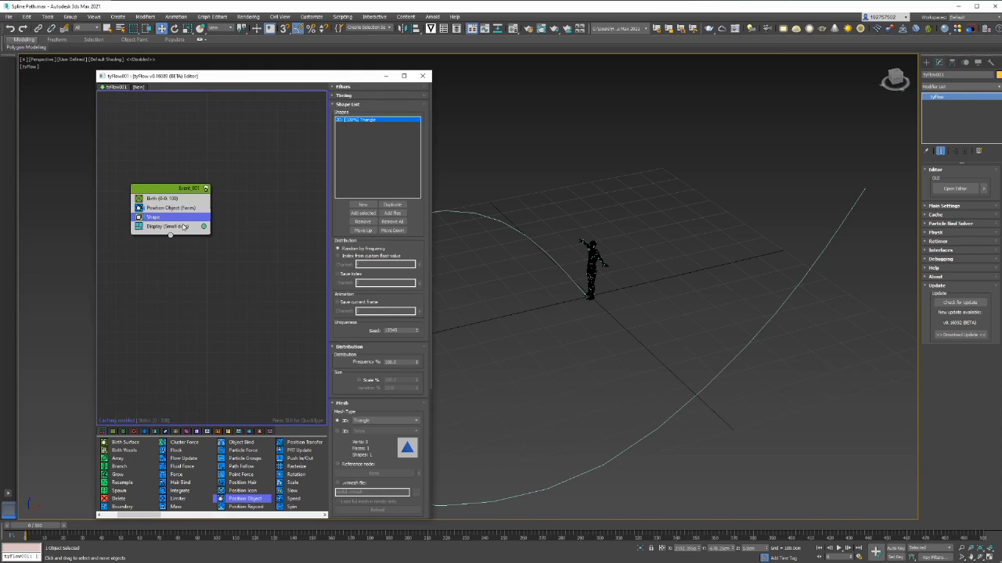
{"action": "left_click", "coordinate": [348, 432]}
{"action": "left_click", "coordinate": [383, 432]}
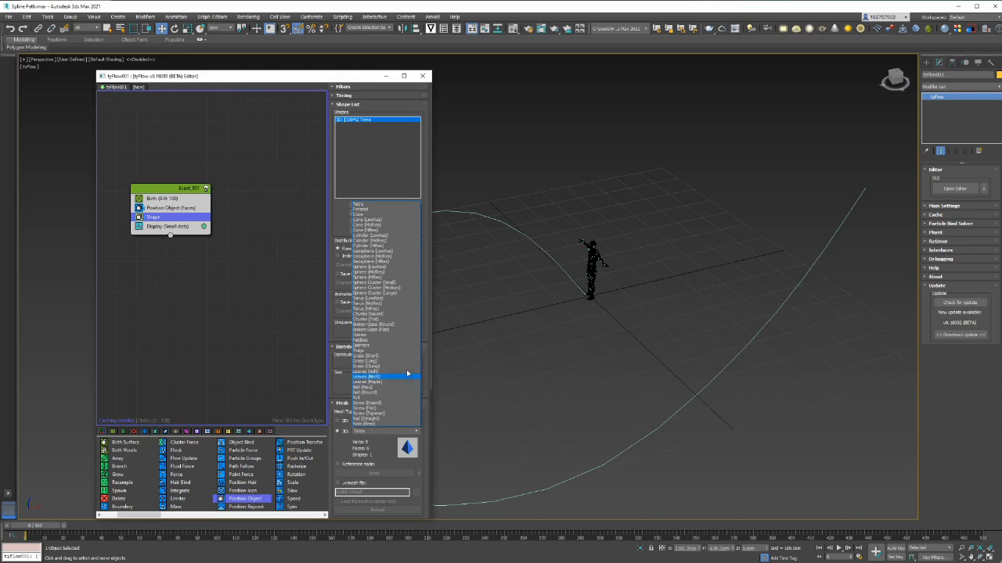
{"action": "left_click", "coordinate": [398, 293]}
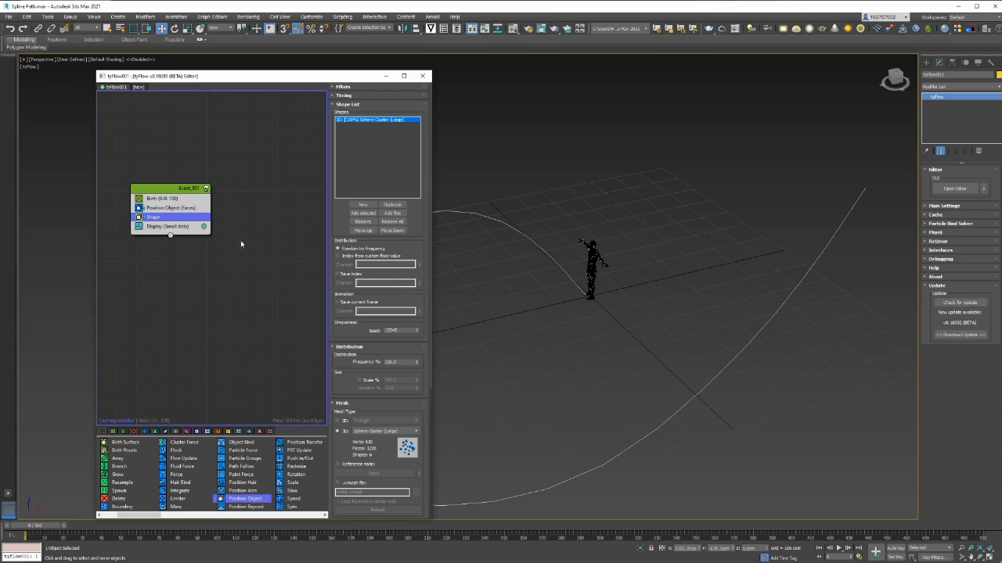
Set the Display operator's type to Geometry and frame the figure and spline in view
{"action": "left_click", "coordinate": [176, 226]}
{"action": "left_click", "coordinate": [364, 102]}
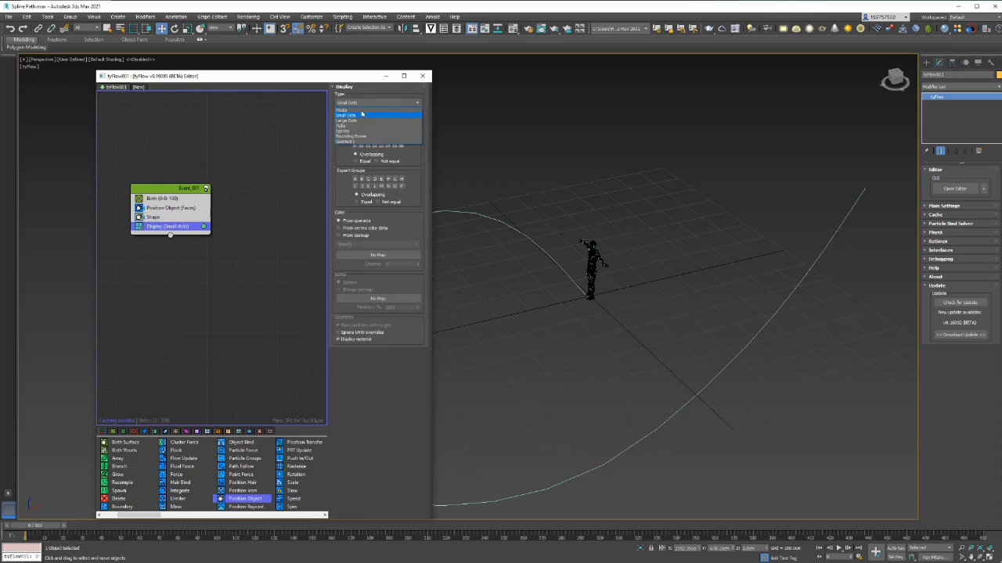
{"action": "left_click", "coordinate": [356, 141]}
{"action": "scroll", "coordinate": [621, 246], "scroll_direction": "up", "scroll_amount": 6}
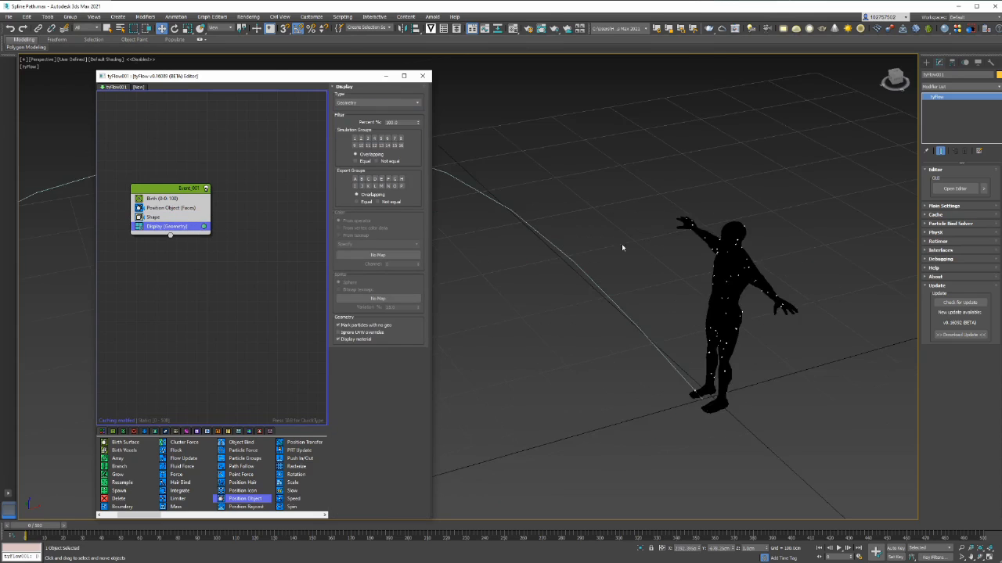
{"action": "scroll", "coordinate": [791, 246], "scroll_direction": "down", "scroll_amount": 3}
{"action": "middle_click_drag", "start_coordinate": [853, 253], "coordinate": [703, 236]}
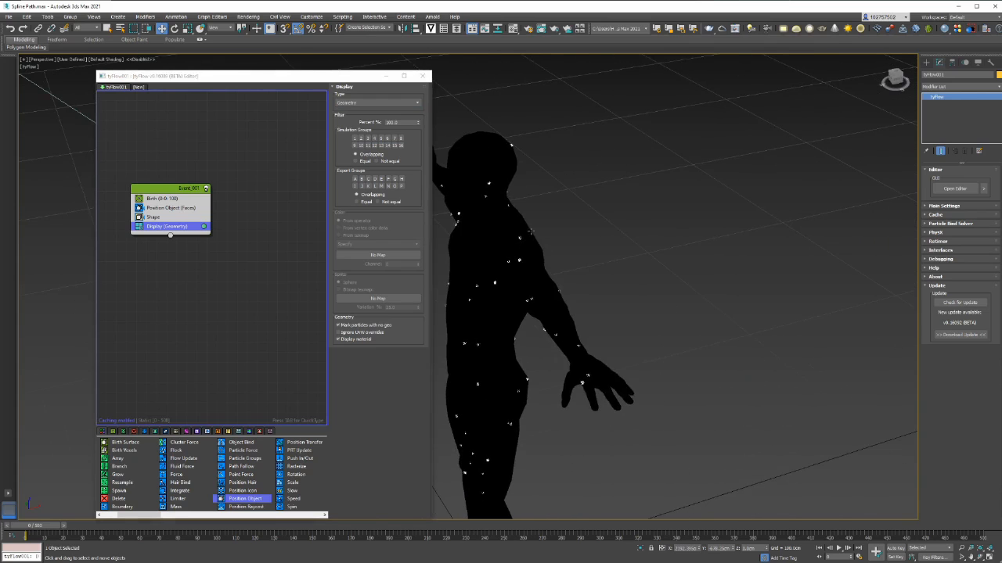
{"action": "scroll", "coordinate": [514, 237], "scroll_direction": "up", "scroll_amount": 2}
{"action": "scroll", "coordinate": [515, 239], "scroll_direction": "up", "scroll_amount": 2}
{"action": "scroll", "coordinate": [520, 319], "scroll_direction": "down", "scroll_amount": 10}
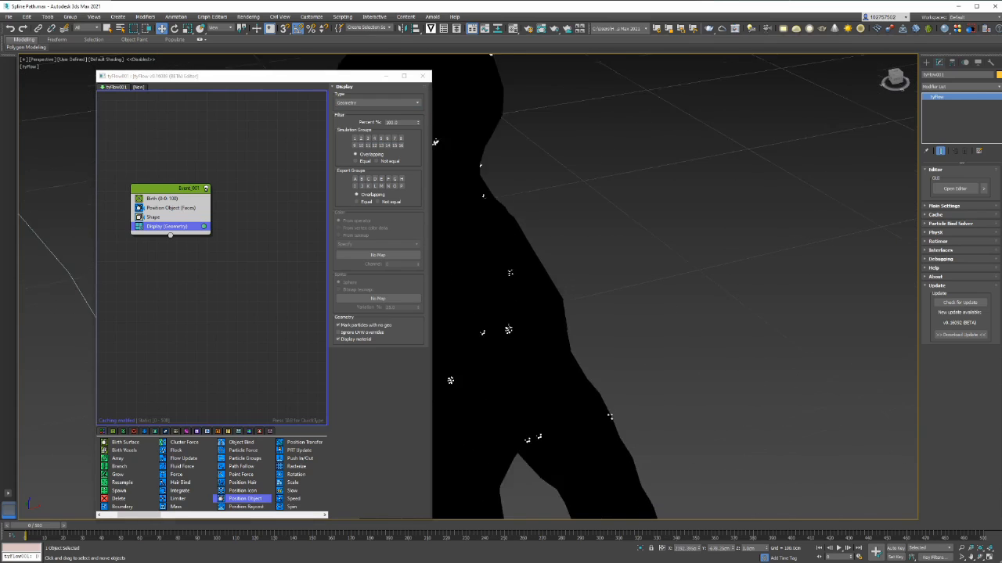
{"action": "middle_click_drag", "start_coordinate": [582, 292], "coordinate": [615, 273]}
{"action": "scroll", "coordinate": [584, 290], "scroll_direction": "up", "scroll_amount": 3}
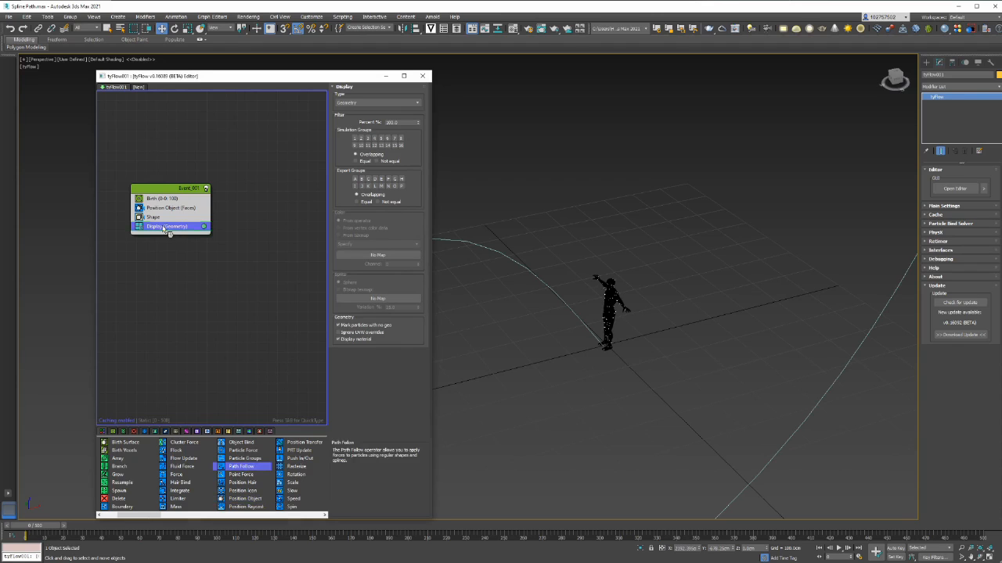
Add Path Follow targeting Line001, preview around frames 50–75, and lower the Follow velocity
{"action": "left_click_drag", "start_coordinate": [241, 466], "coordinate": [157, 222]}
{"action": "scroll", "coordinate": [569, 260], "scroll_direction": "down", "scroll_amount": 6}
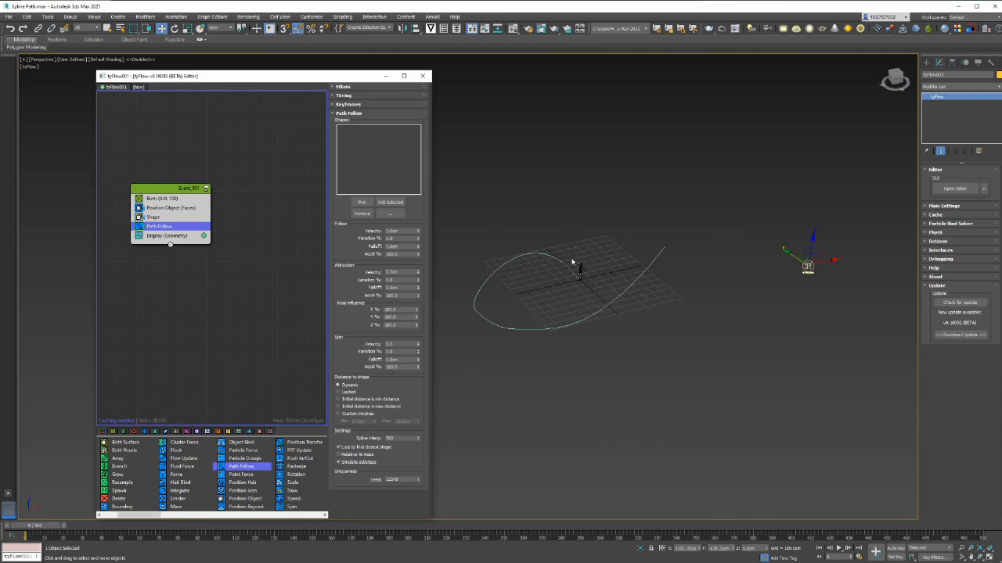
{"action": "middle_click_drag", "start_coordinate": [523, 239], "coordinate": [551, 259]}
{"action": "scroll", "coordinate": [551, 258], "scroll_direction": "up", "scroll_amount": 2}
{"action": "left_click", "coordinate": [362, 202]}
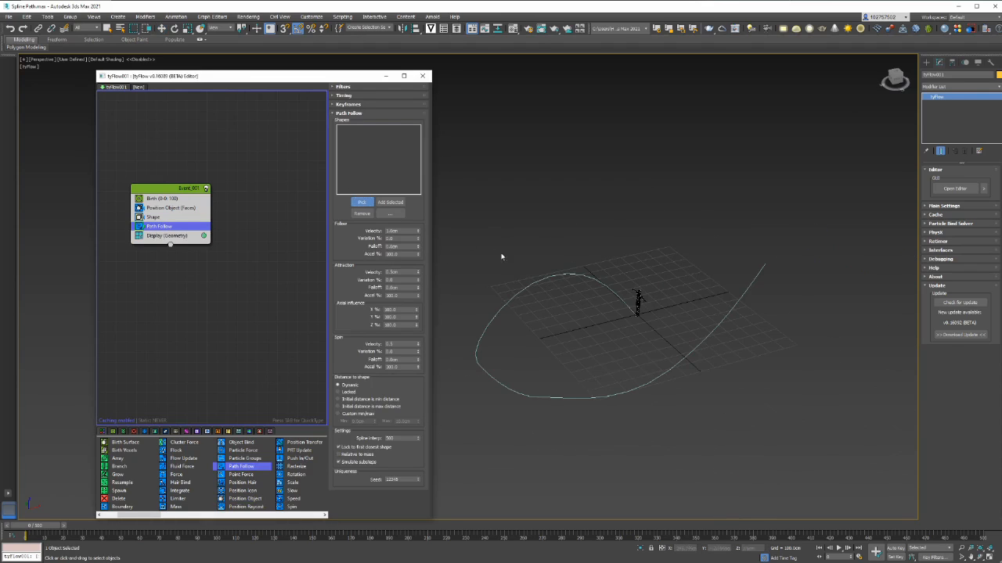
{"action": "left_click", "coordinate": [560, 274]}
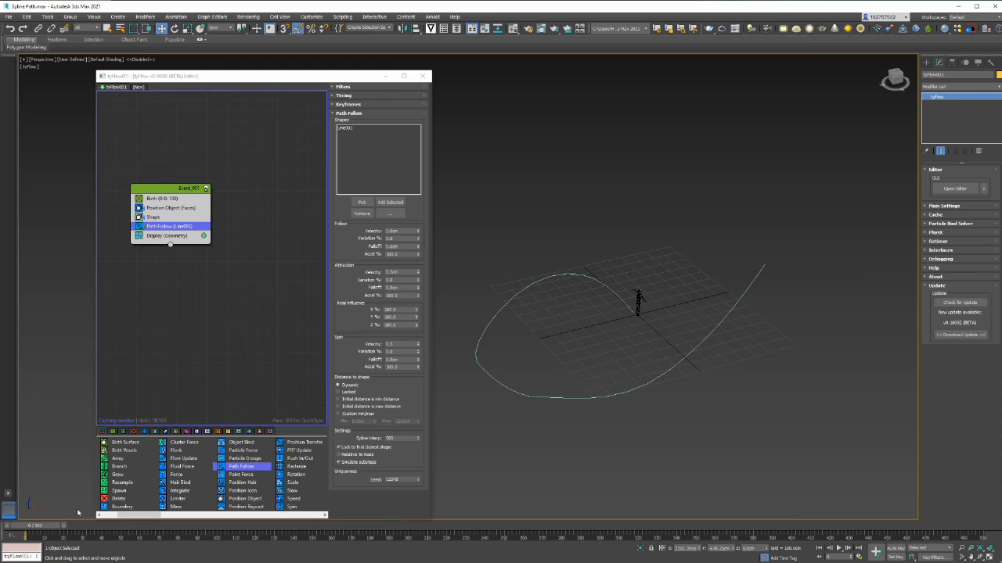
{"action": "mouse_move", "coordinate": [45, 526]}
{"action": "left_mouse_down"}
{"action": "mouse_move", "coordinate": [176, 526]}
{"action": "mouse_move", "coordinate": [35, 526]}
{"action": "mouse_move", "coordinate": [176, 526]}
{"action": "mouse_move", "coordinate": [35, 535]}
{"action": "left_mouse_up"}
{"action": "double_click", "coordinate": [398, 231]}
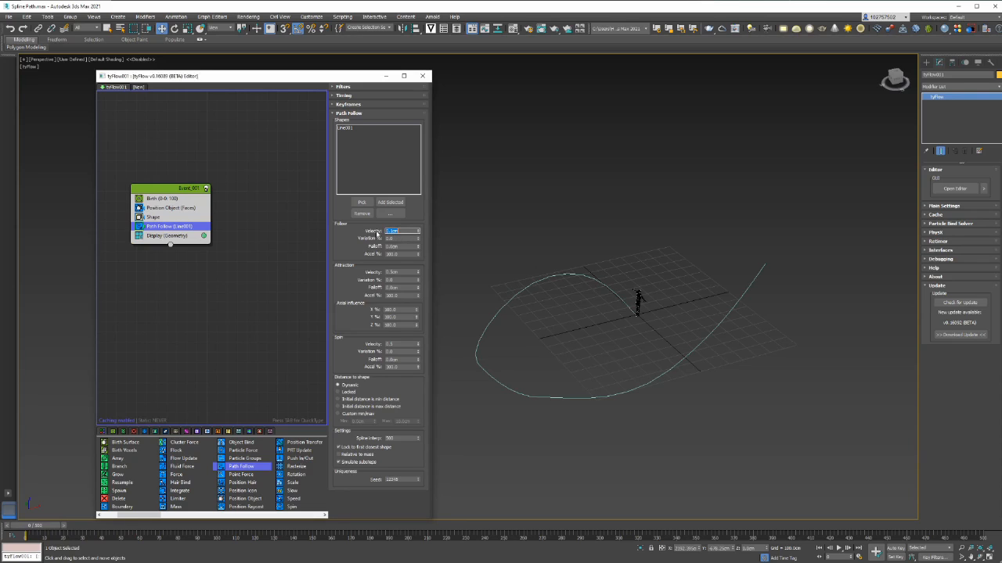
{"action": "left_click_drag", "start_coordinate": [52, 525], "coordinate": [8, 509]}
{"action": "key", "text": "w"}
Add a Slow operator via QuickType 'slow' and edit its X velocity
{"action": "key", "text": "Tab"}
{"action": "type", "text": "slow"}
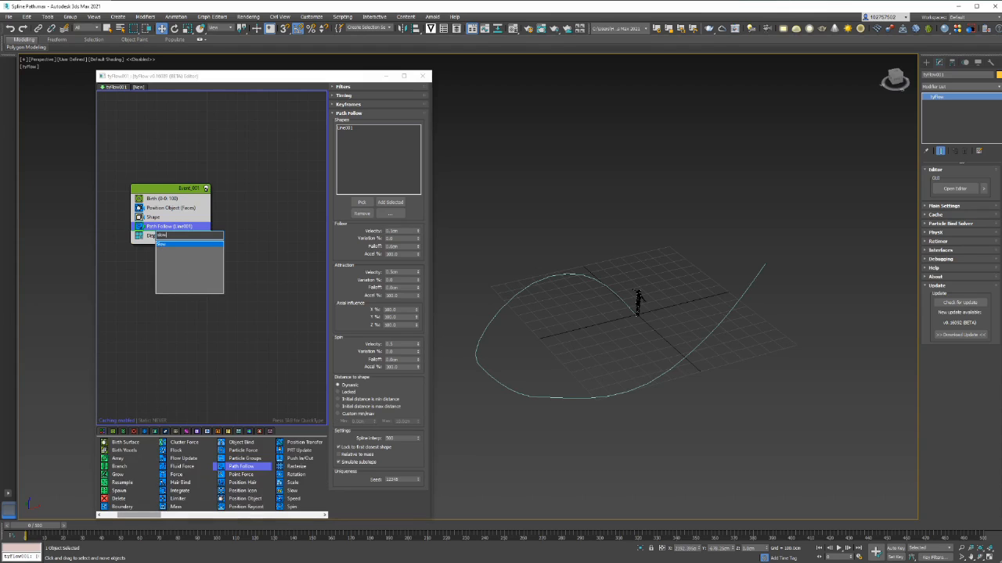
{"action": "key", "text": "Return"}
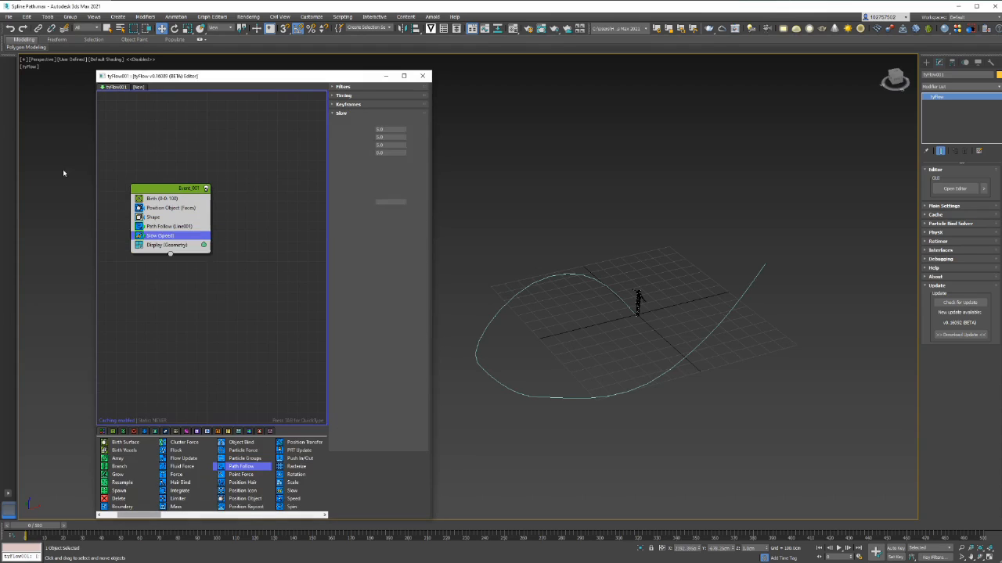
{"action": "left_click_drag", "start_coordinate": [55, 527], "coordinate": [31, 539]}
{"action": "double_click", "coordinate": [382, 129]}
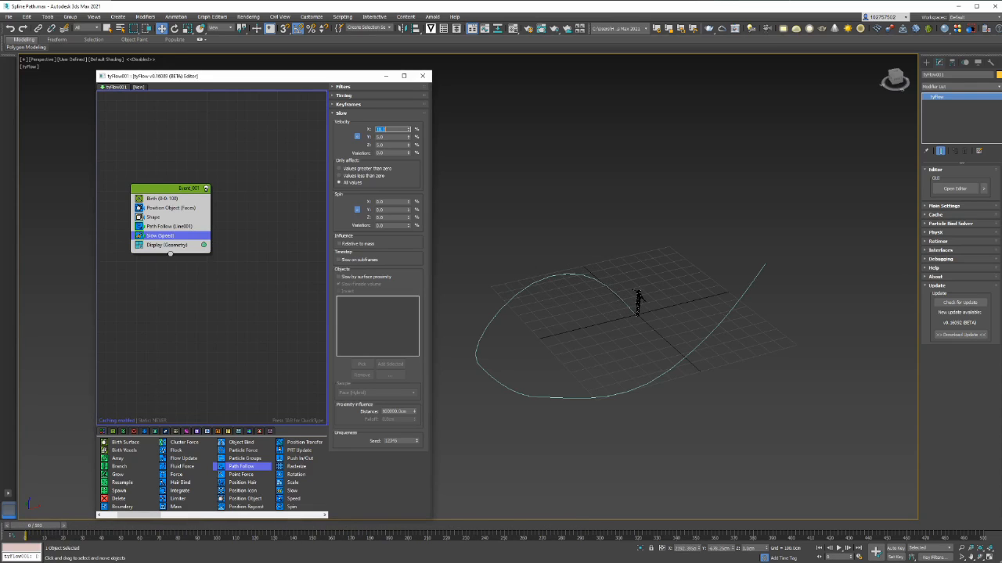
{"action": "left_click", "coordinate": [173, 234]}
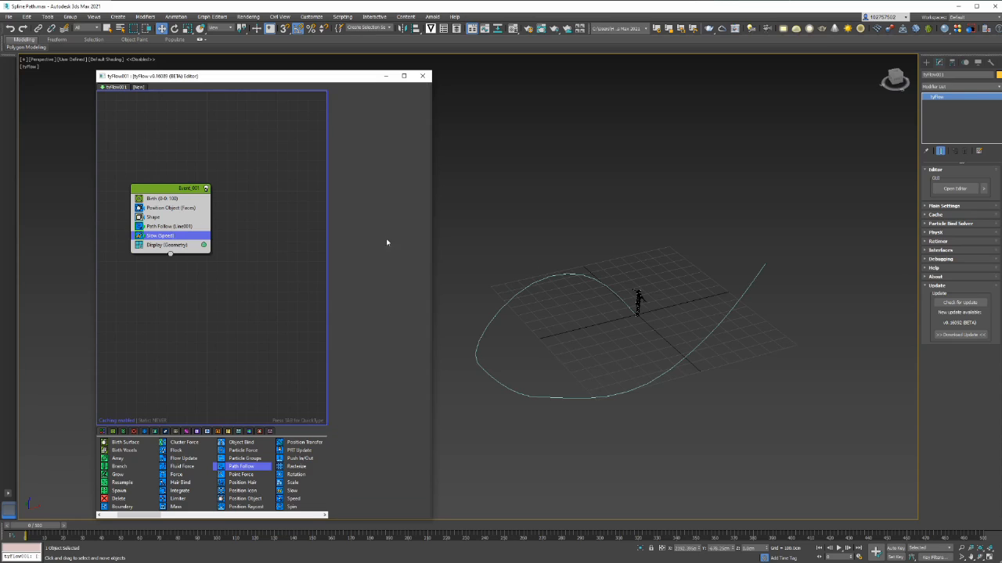
Set Path Follow's Follow velocity to about 1.0m and Attraction velocity to 0.0m
{"action": "left_click", "coordinate": [185, 226]}
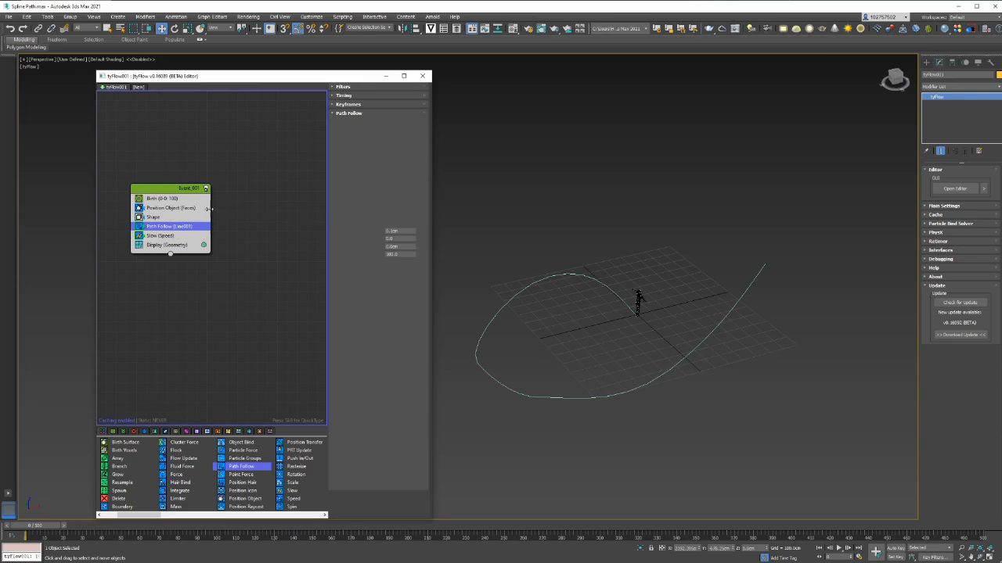
{"action": "double_click", "coordinate": [393, 231]}
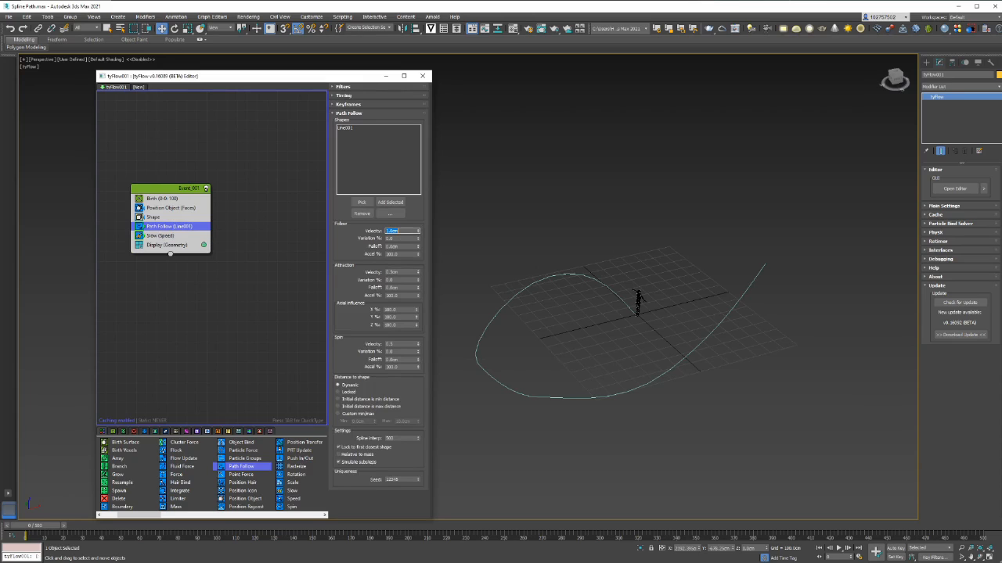
{"action": "double_click", "coordinate": [389, 272]}
{"action": "left_click_drag", "start_coordinate": [50, 530], "coordinate": [31, 494]}
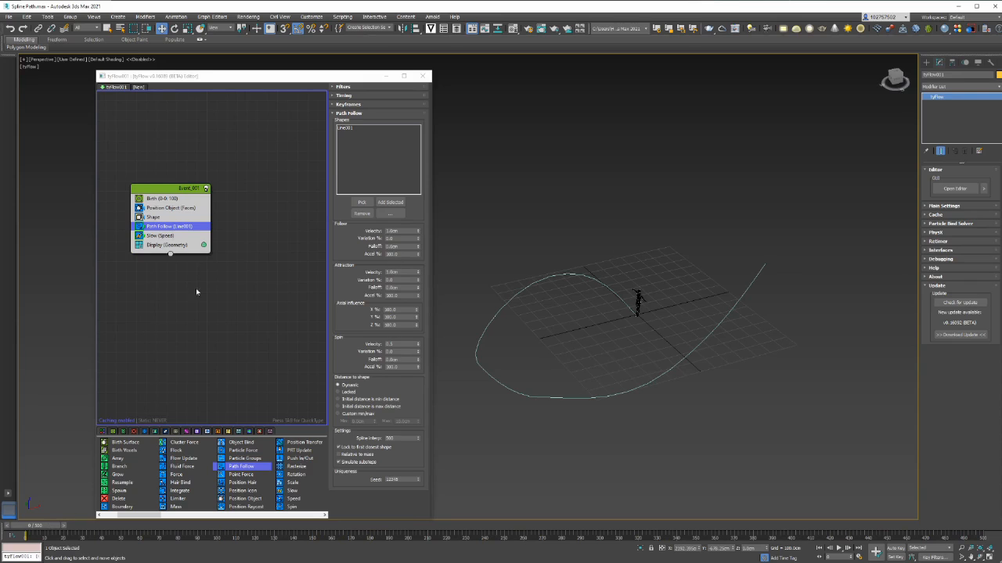
Insert a Spline Paths operator after Slow and create a new spline object for the trails
{"action": "left_click", "coordinate": [164, 239]}
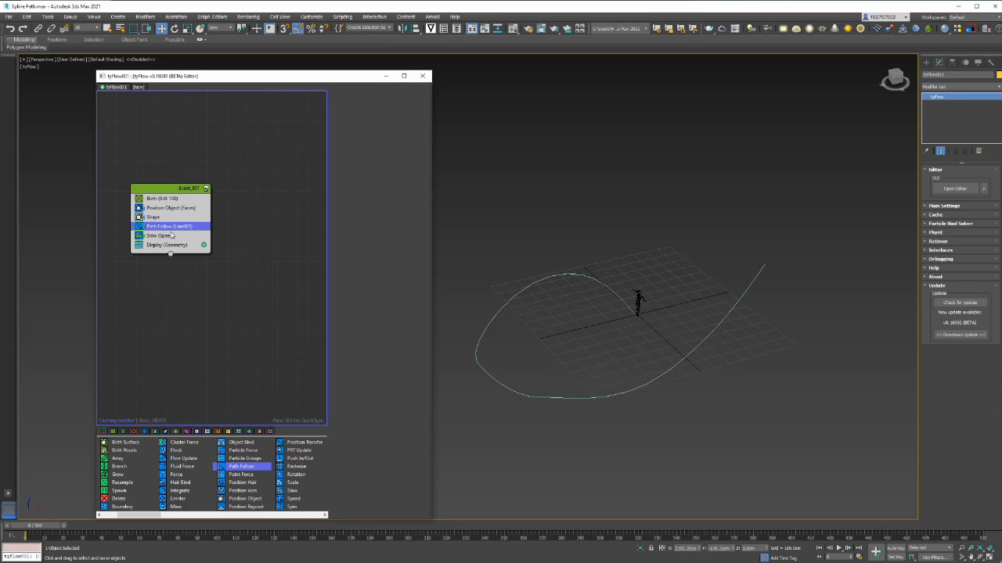
{"action": "key", "text": "Tab"}
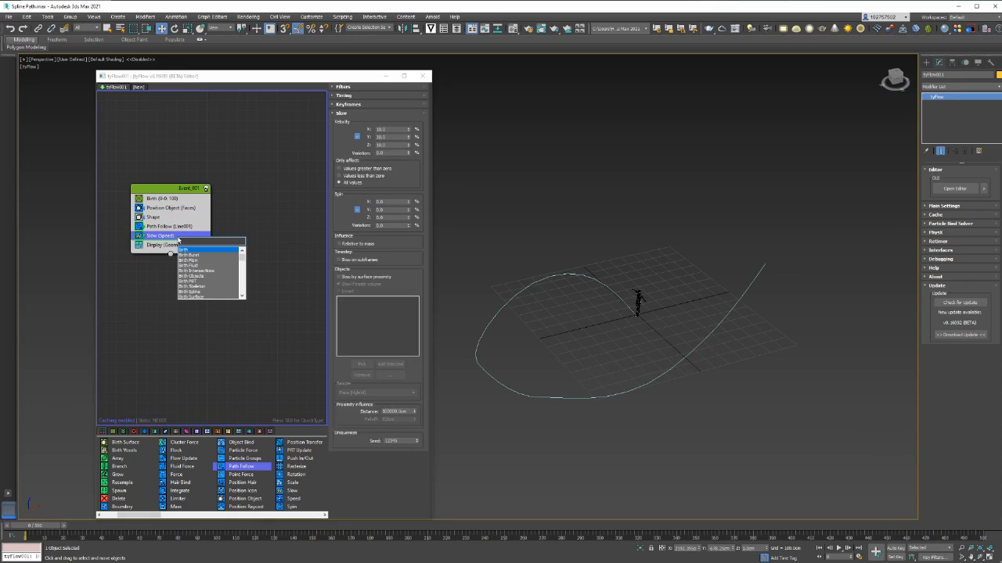
{"action": "type", "text": "spline"}
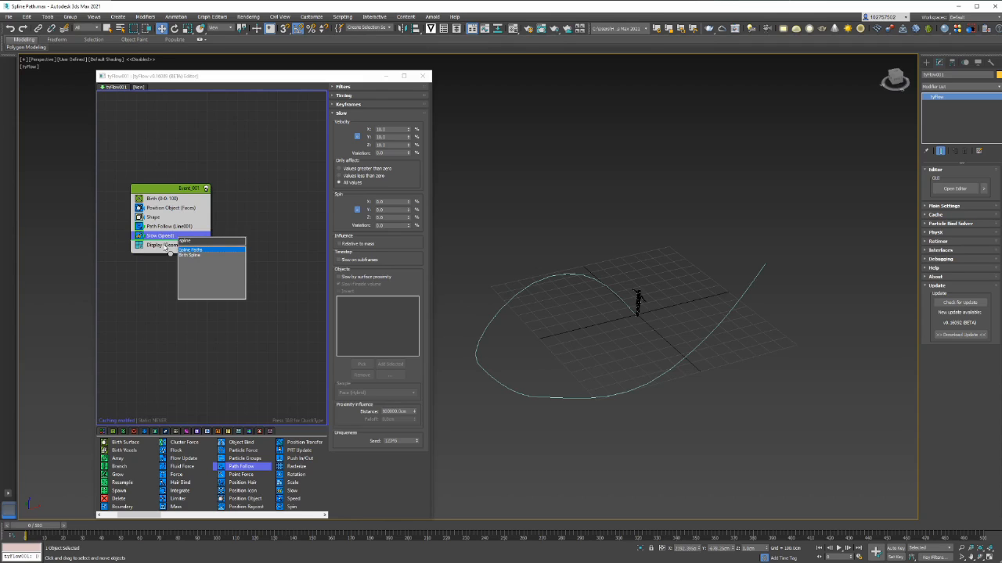
{"action": "left_click", "coordinate": [186, 250]}
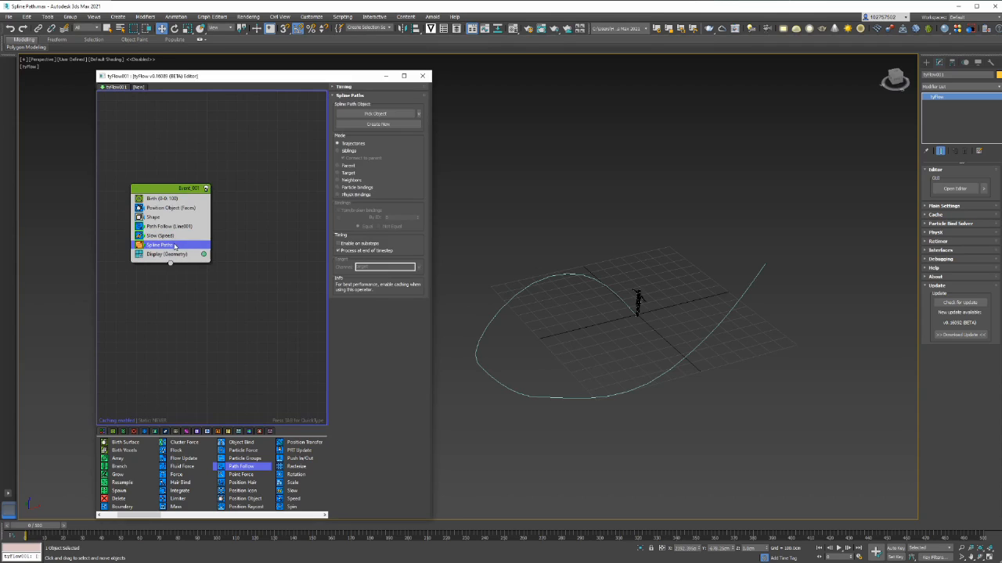
{"action": "left_click", "coordinate": [390, 126]}
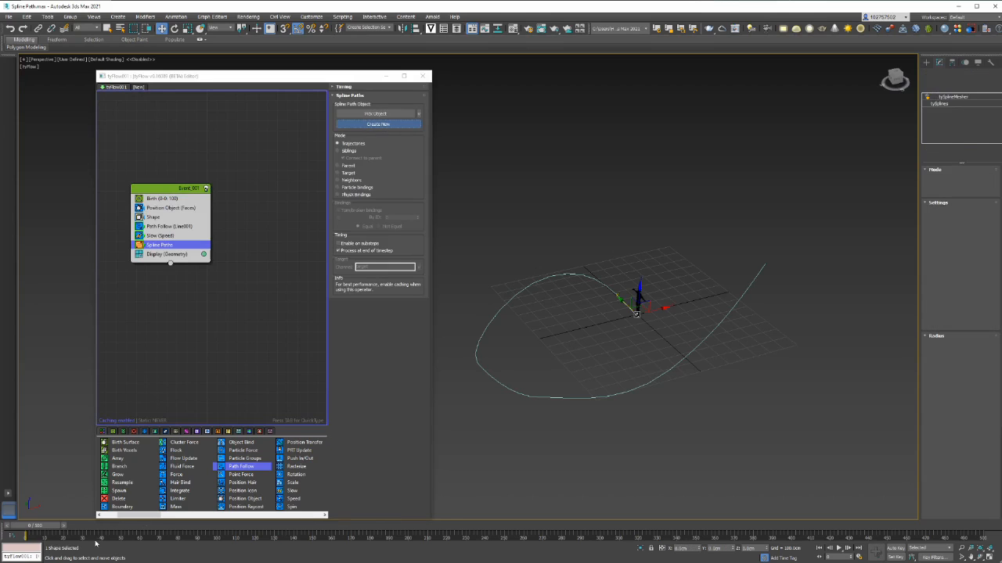
Scrub to about frame 296 and orbit the view to preview the growing white trails
{"action": "left_click_drag", "start_coordinate": [60, 526], "coordinate": [714, 526]}
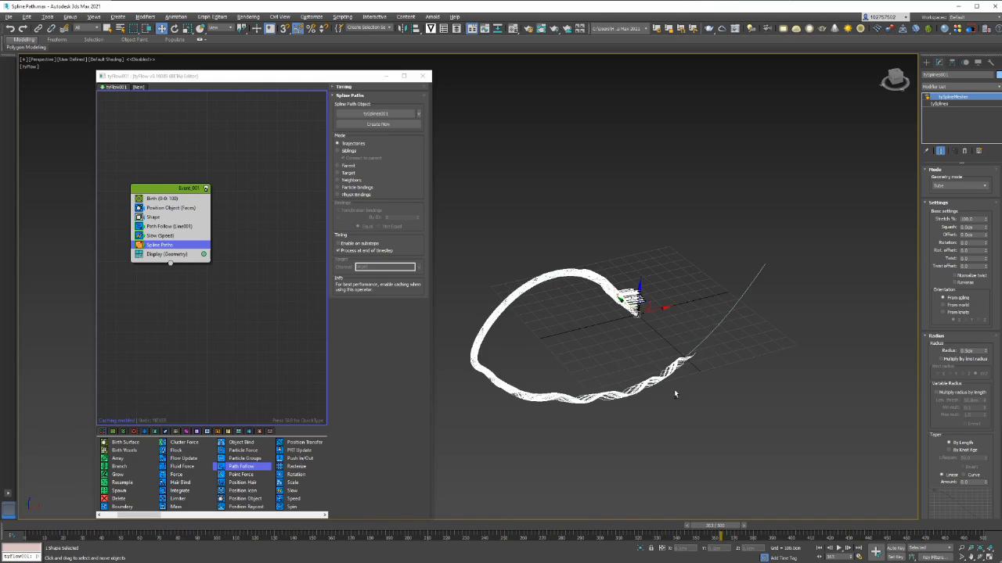
{"action": "middle_click_drag", "start_coordinate": [675, 394], "coordinate": [619, 380], "text": "alt"}
{"action": "scroll", "coordinate": [586, 368], "scroll_direction": "up", "scroll_amount": 5}
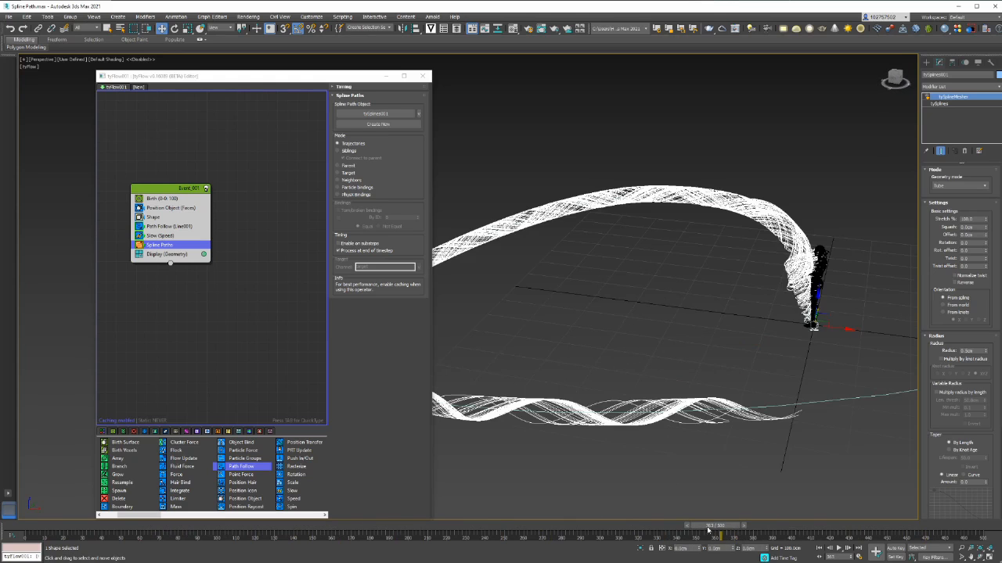
{"action": "left_click_drag", "start_coordinate": [707, 531], "coordinate": [599, 530]}
{"action": "scroll", "coordinate": [743, 450], "scroll_direction": "down", "scroll_amount": 5}
{"action": "middle_click_drag", "start_coordinate": [726, 440], "coordinate": [678, 409], "text": "alt"}
{"action": "scroll", "coordinate": [705, 437], "scroll_direction": "up", "scroll_amount": 2}
{"action": "left_click", "coordinate": [159, 227]}
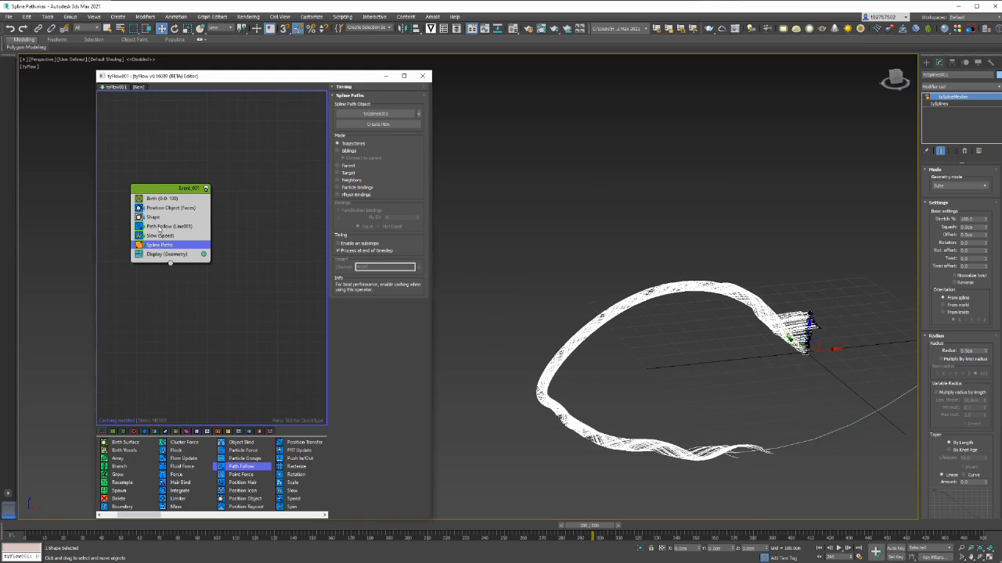
{"action": "left_click", "coordinate": [187, 228]}
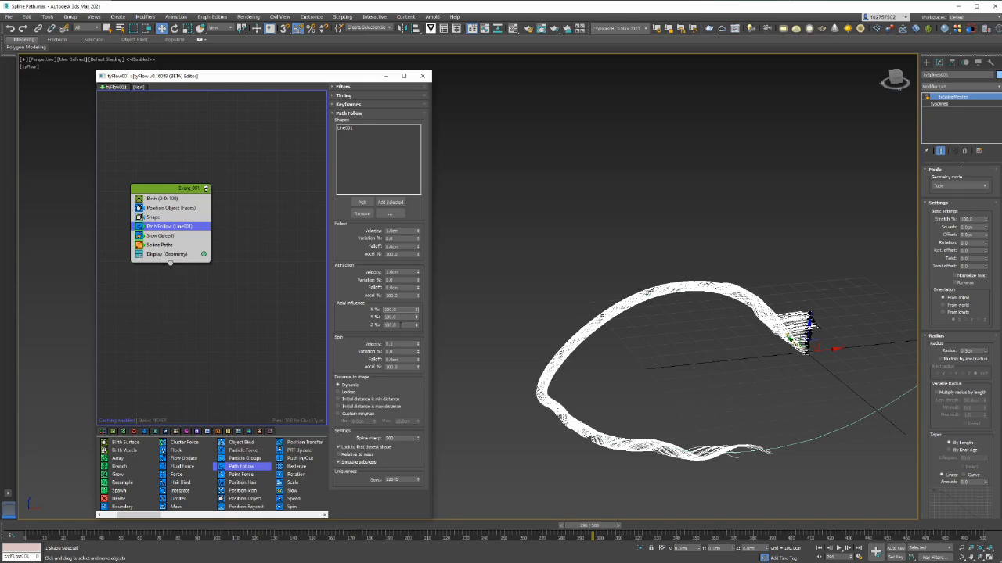
Set Path Follow's Axial influence Z to 10% and Y to 30%
{"action": "double_click", "coordinate": [392, 324]}
{"action": "type", "text": "10"}
{"action": "key", "text": "Return"}
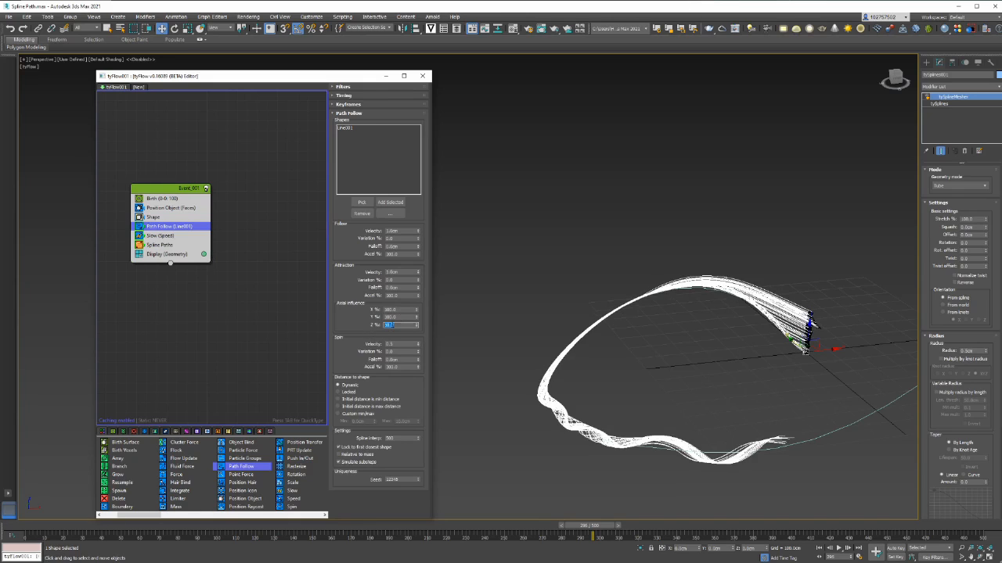
{"action": "double_click", "coordinate": [400, 316]}
{"action": "type", "text": "30"}
{"action": "key", "text": "Return"}
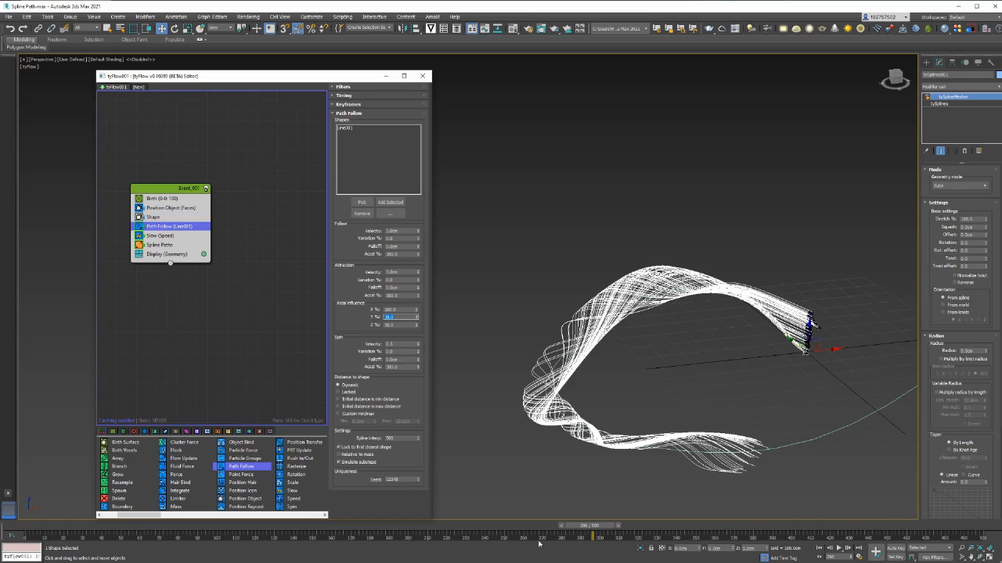
{"action": "left_click_drag", "start_coordinate": [565, 525], "coordinate": [310, 528]}
Adjust the Spin velocity, settling on 0.4, while scrubbing to review the twisting trails
{"action": "left_click", "coordinate": [395, 345]}
{"action": "double_click", "coordinate": [393, 344]}
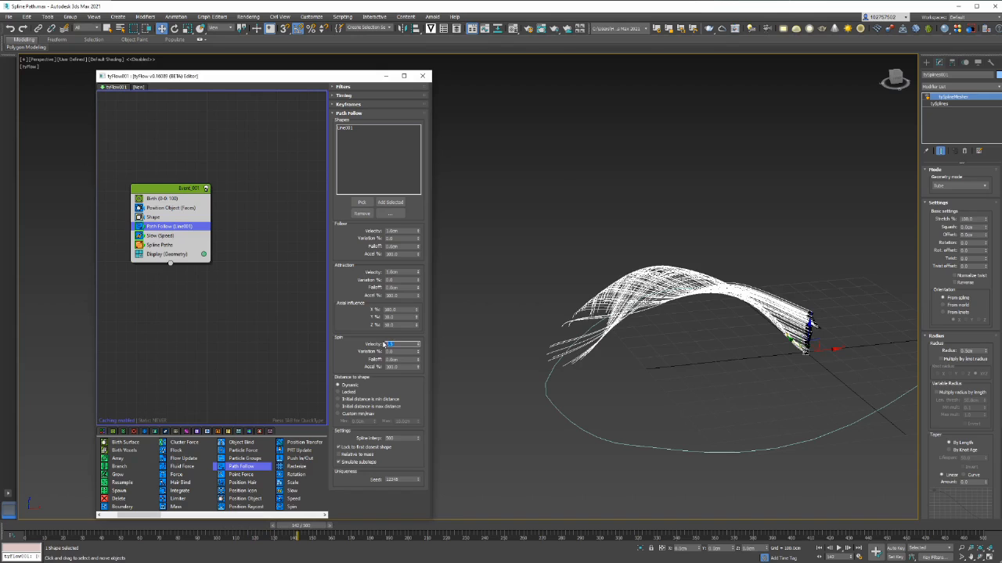
{"action": "key", "text": "Return"}
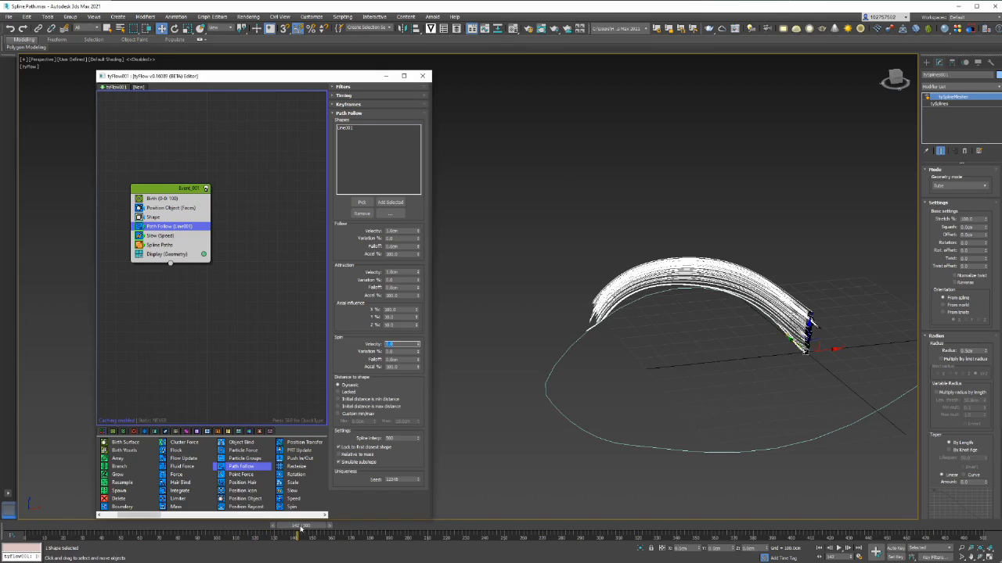
{"action": "left_click_drag", "start_coordinate": [300, 528], "coordinate": [358, 529]}
{"action": "left_click", "coordinate": [395, 344]}
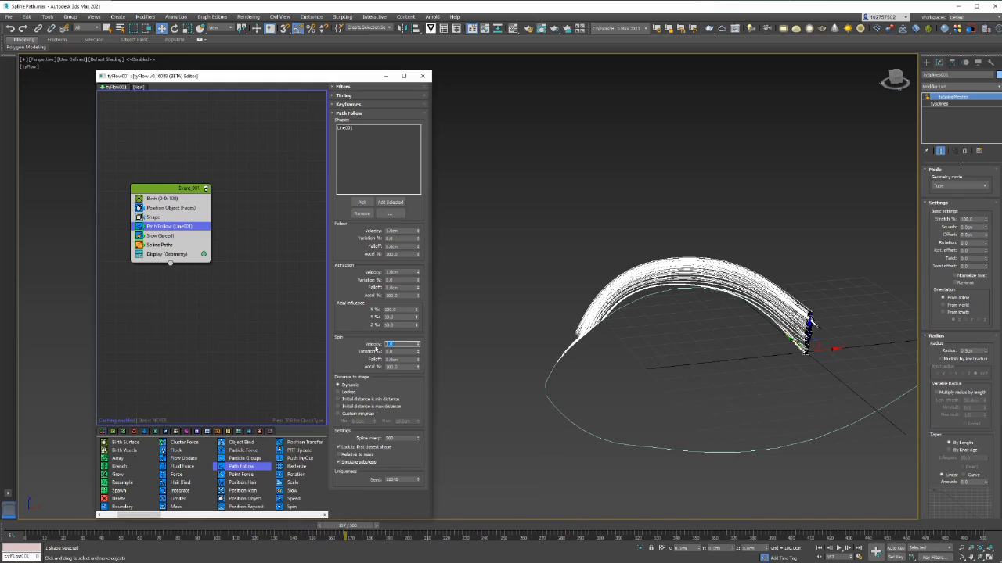
{"action": "key", "text": "Return"}
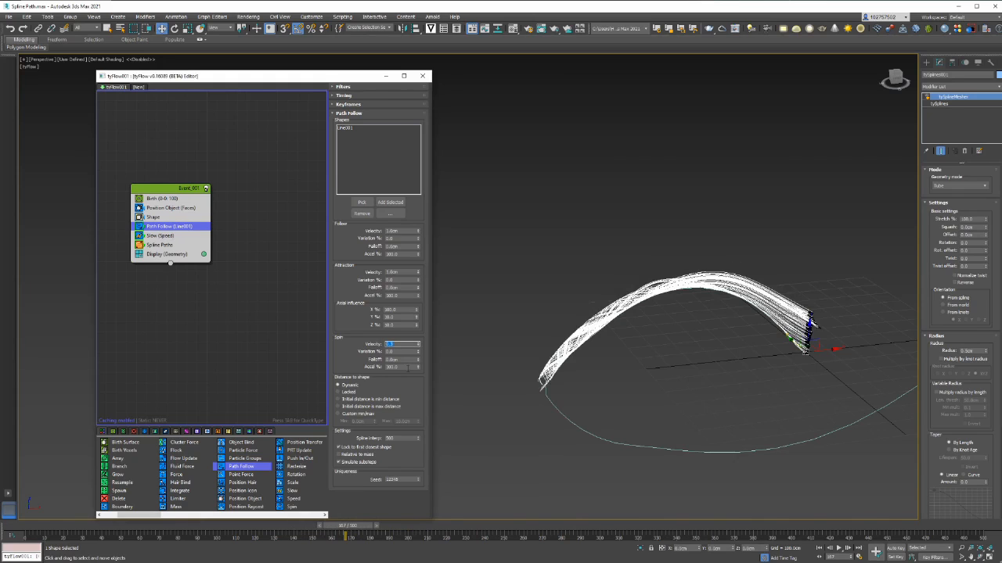
{"action": "mouse_move", "coordinate": [371, 526]}
{"action": "left_mouse_down"}
{"action": "mouse_move", "coordinate": [428, 531]}
{"action": "mouse_move", "coordinate": [377, 532]}
{"action": "left_mouse_up"}
{"action": "left_click", "coordinate": [404, 342]}
{"action": "key", "text": "Return"}
{"action": "left_click_drag", "start_coordinate": [351, 532], "coordinate": [430, 523]}
{"action": "left_click", "coordinate": [400, 310]}
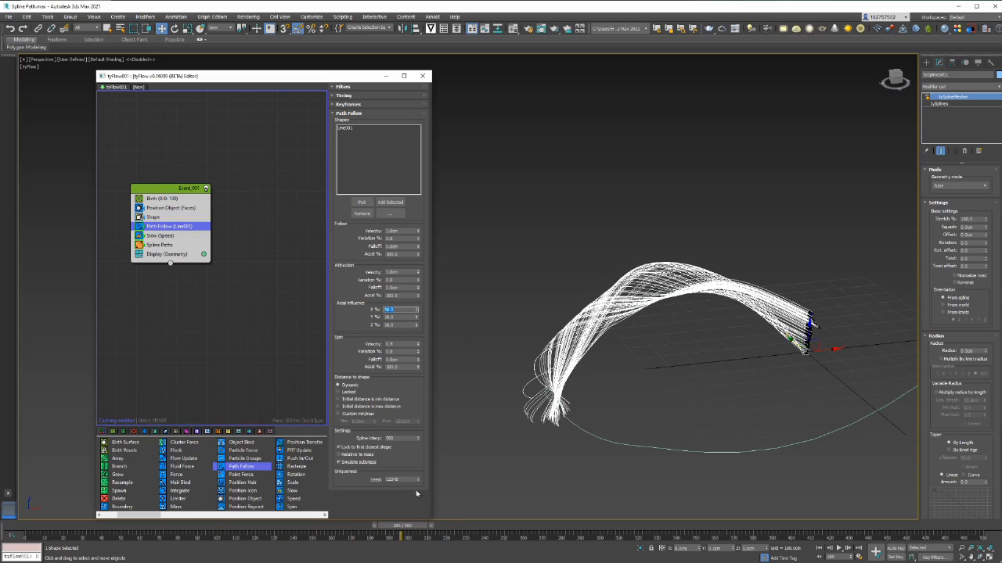
{"action": "left_click_drag", "start_coordinate": [428, 526], "coordinate": [809, 429]}
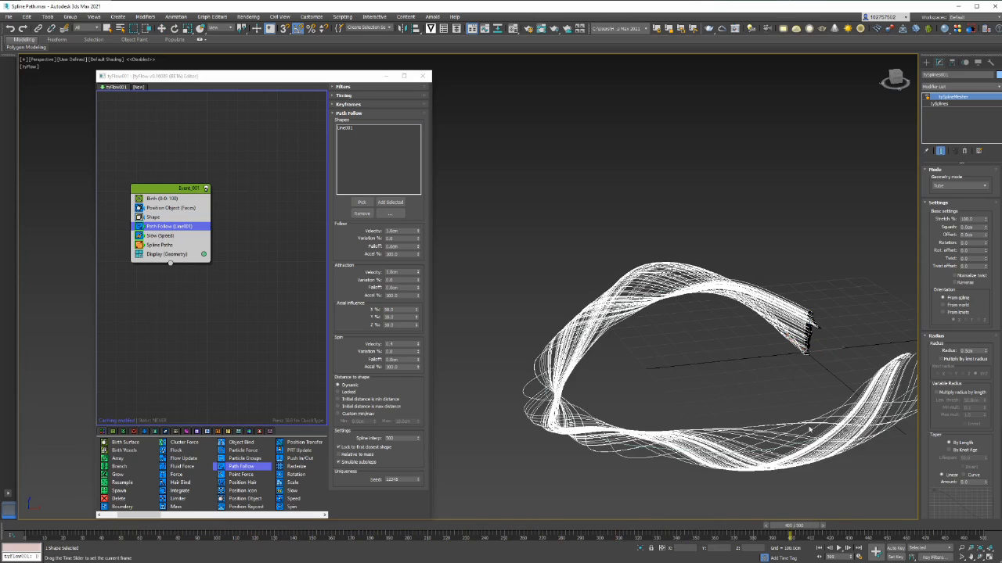
{"action": "key", "text": "w"}
{"action": "middle_click_drag", "start_coordinate": [806, 429], "coordinate": [686, 412]}
{"action": "scroll", "coordinate": [686, 411], "scroll_direction": "down", "scroll_amount": 3}
{"action": "middle_click_drag", "start_coordinate": [819, 426], "coordinate": [805, 492], "text": "alt"}
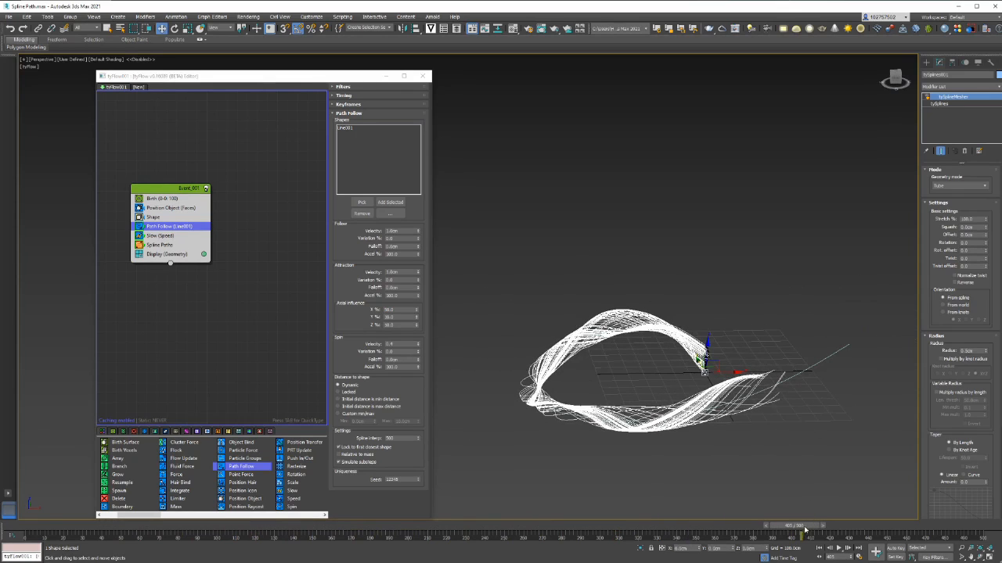
{"action": "left_click_drag", "start_coordinate": [805, 531], "coordinate": [846, 525]}
{"action": "key", "text": "w"}
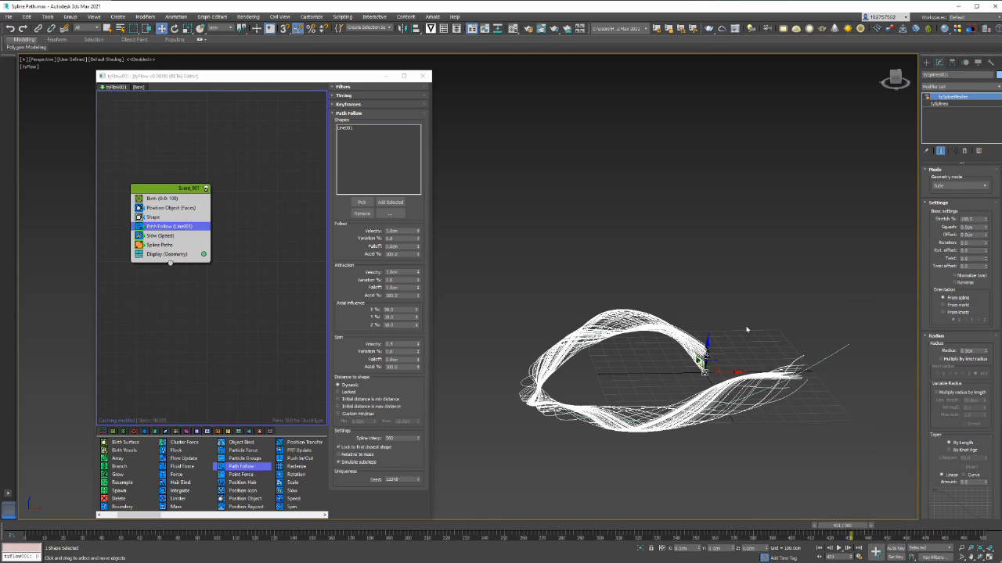
{"action": "left_click", "coordinate": [747, 330]}
{"action": "left_click", "coordinate": [709, 392]}
{"action": "scroll", "coordinate": [711, 357], "scroll_direction": "up", "scroll_amount": 5}
{"action": "middle_click_drag", "start_coordinate": [714, 356], "coordinate": [693, 348], "text": "alt"}
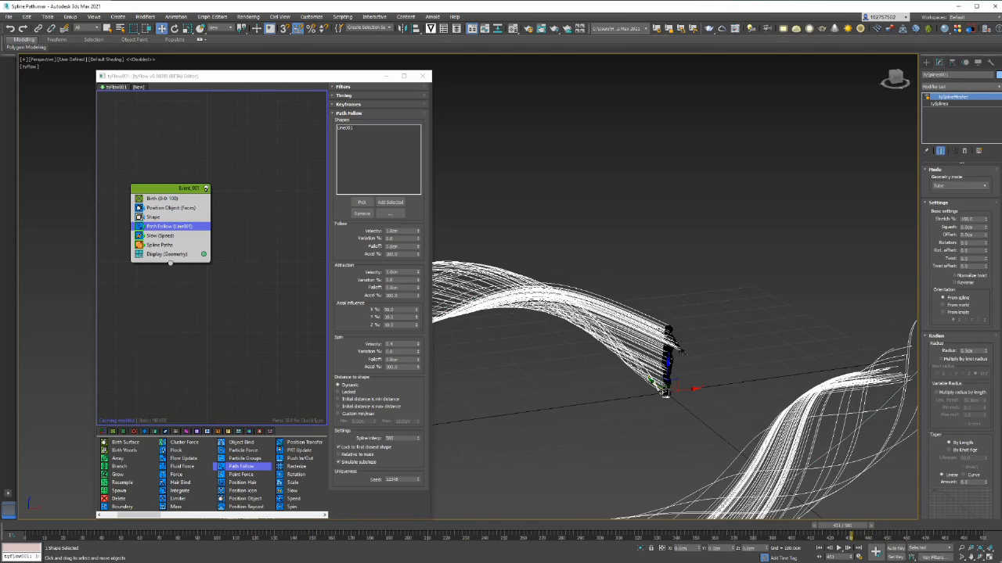
{"action": "middle_click_drag", "start_coordinate": [693, 384], "coordinate": [712, 382], "text": "alt"}
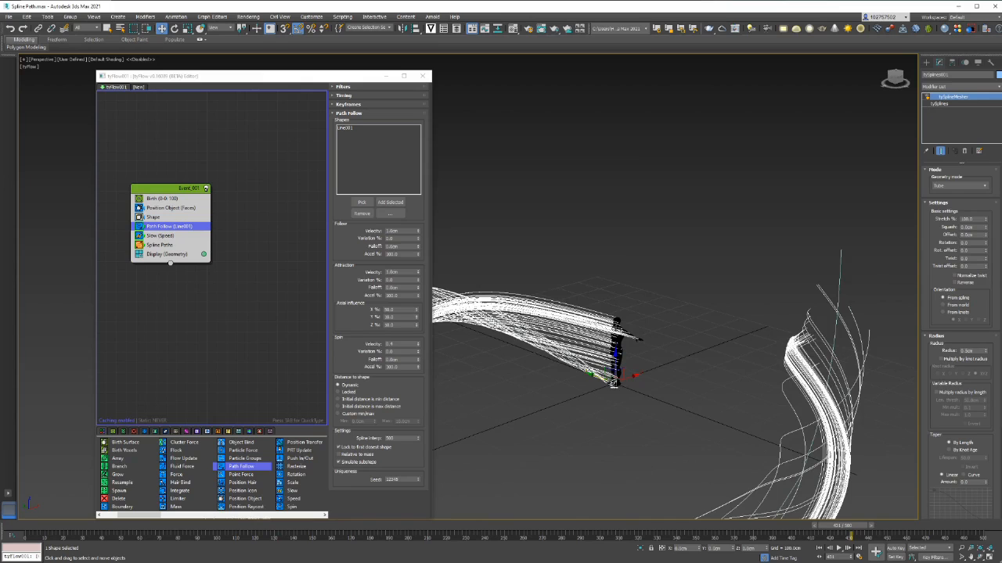
{"action": "middle_click_drag", "start_coordinate": [635, 338], "coordinate": [636, 360], "text": "alt"}
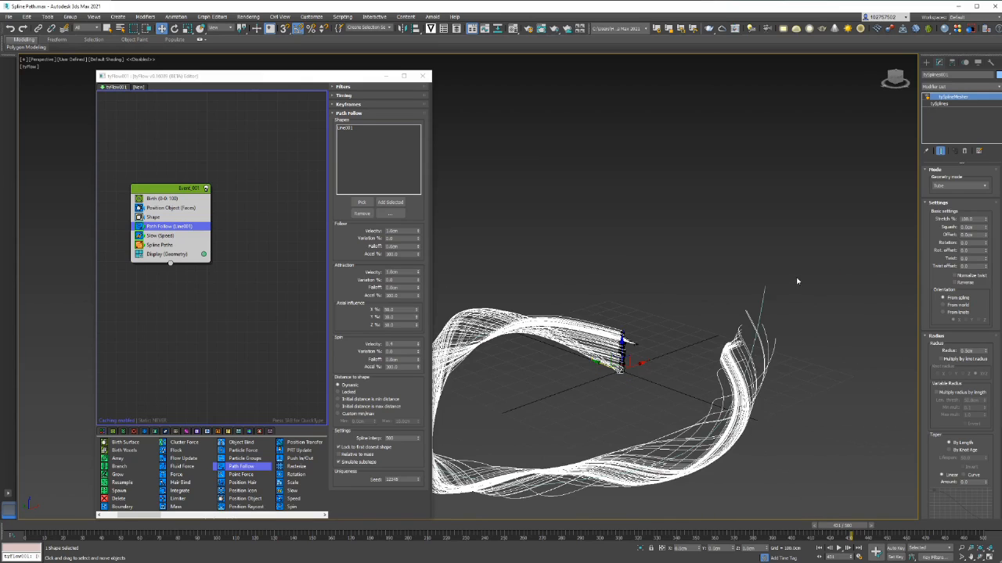
{"action": "middle_click_drag", "start_coordinate": [796, 280], "coordinate": [846, 291], "text": "alt"}
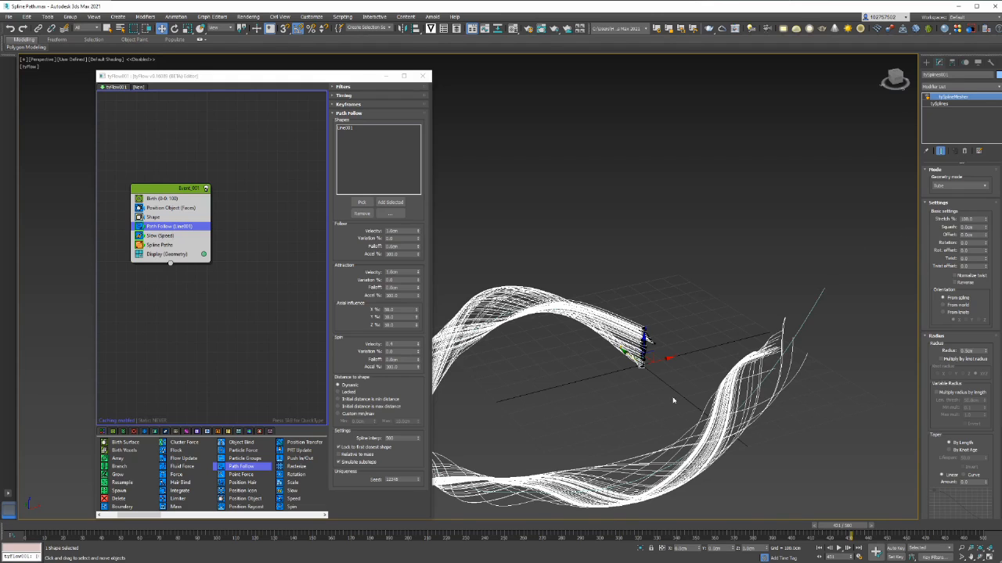
{"action": "left_click_drag", "start_coordinate": [844, 525], "coordinate": [912, 496]}
{"action": "scroll", "coordinate": [629, 404], "scroll_direction": "down", "scroll_amount": 2}
Lower the tySplines Max Age under Spline generation to about 30
{"action": "left_click", "coordinate": [968, 101]}
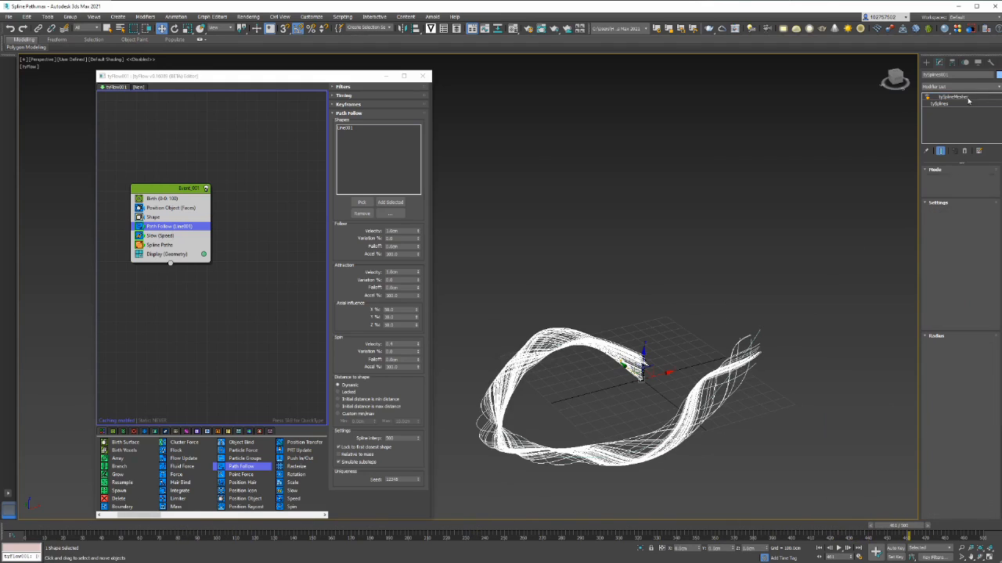
{"action": "left_click", "coordinate": [949, 105]}
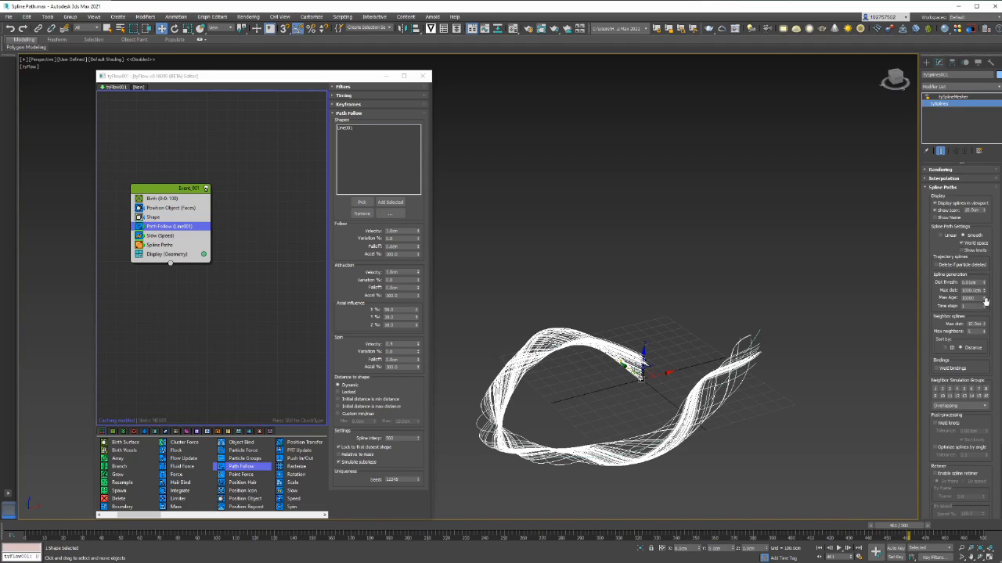
{"action": "double_click", "coordinate": [978, 299]}
{"action": "key", "text": "Return"}
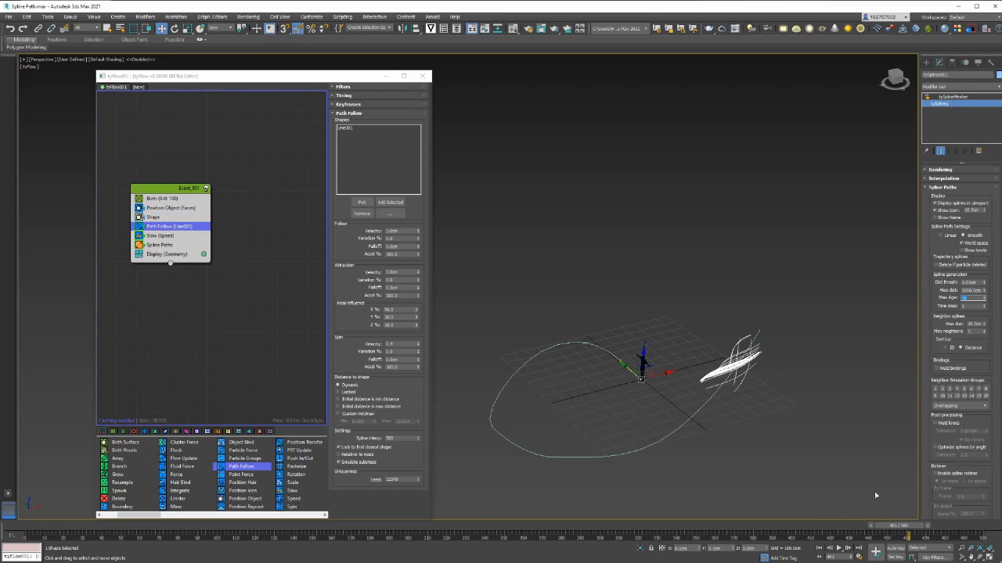
Rewind to frame 5 and view the path side-on to preview the short white trail bundle
{"action": "left_click_drag", "start_coordinate": [899, 530], "coordinate": [569, 515]}
{"action": "key", "text": "w"}
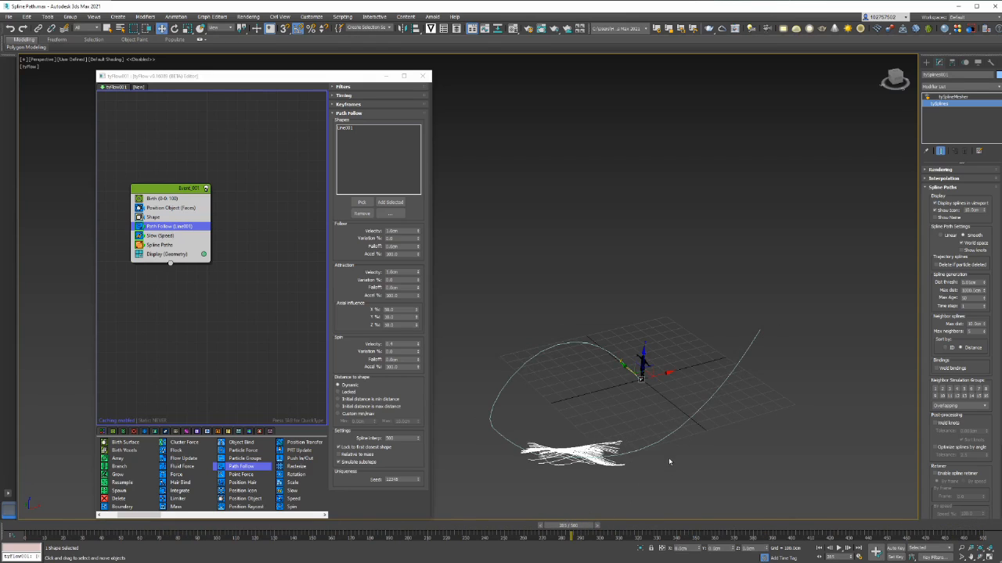
{"action": "middle_click_drag", "start_coordinate": [669, 462], "coordinate": [618, 448], "text": "alt"}
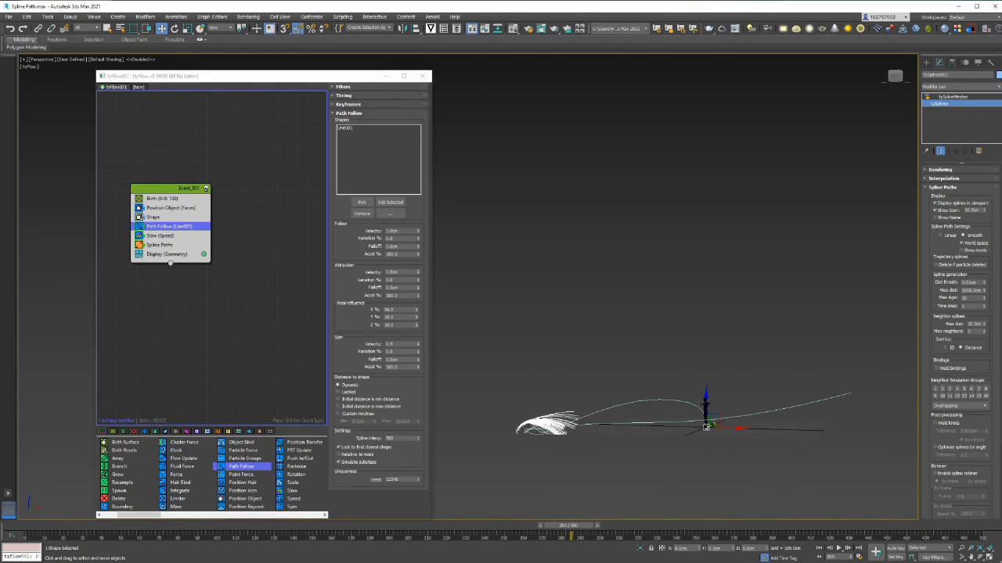